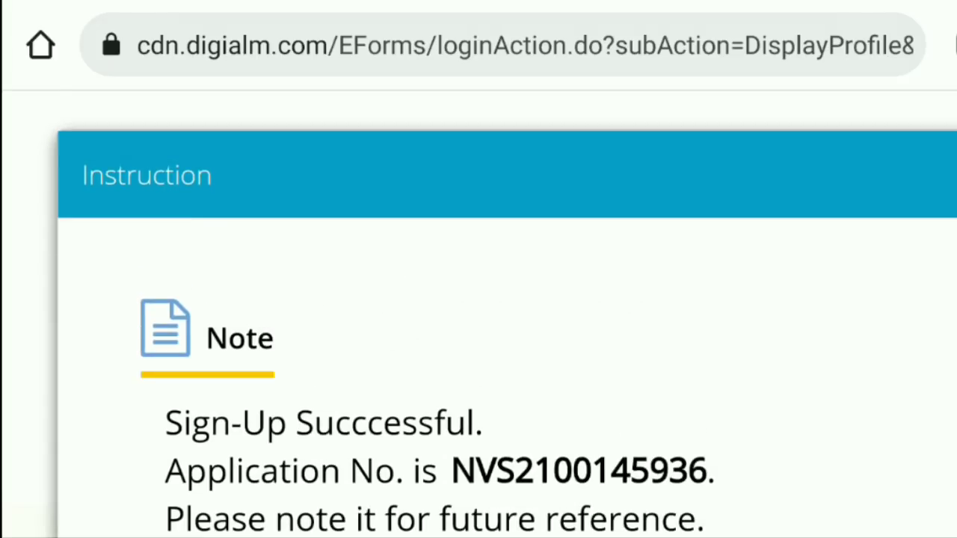
{"action": "scroll", "coordinate": [479, 314], "scroll_direction": "down", "scroll_amount": 3}
{"action": "scroll", "coordinate": [478, 308], "scroll_direction": "down", "scroll_amount": 1}
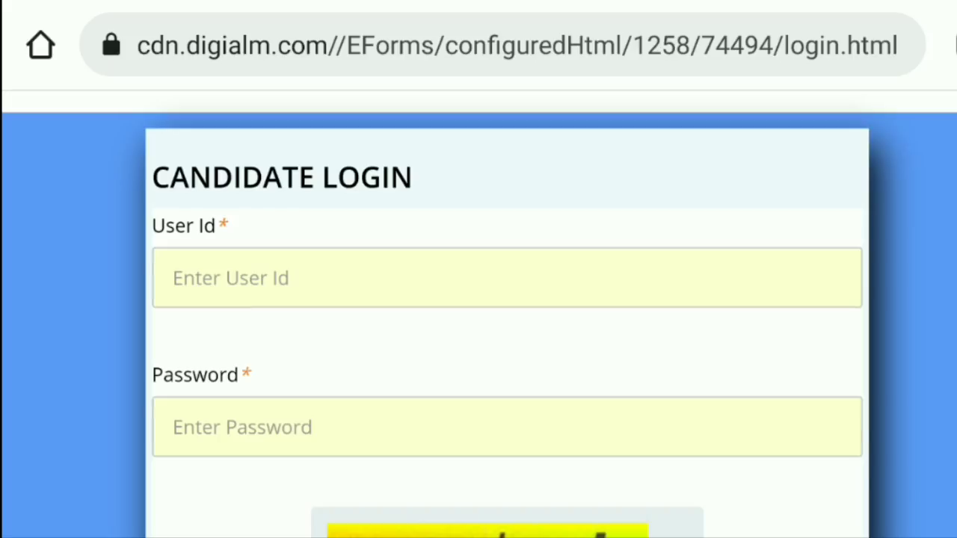
{"action": "left_click", "coordinate": [850, 444]}
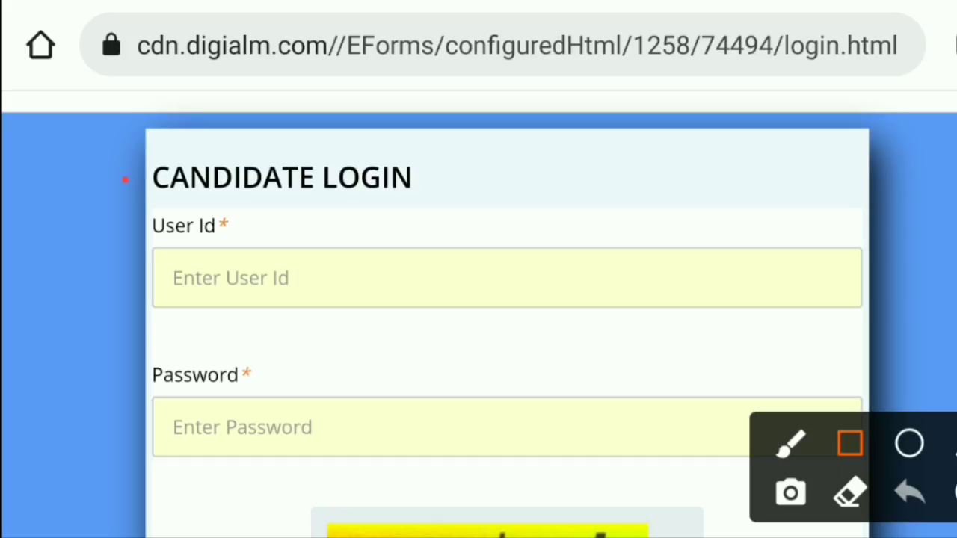
{"action": "mouse_move", "coordinate": [125, 180]}
{"action": "left_mouse_down"}
{"action": "mouse_move", "coordinate": [517, 466]}
{"action": "mouse_move", "coordinate": [868, 470]}
{"action": "left_mouse_up"}
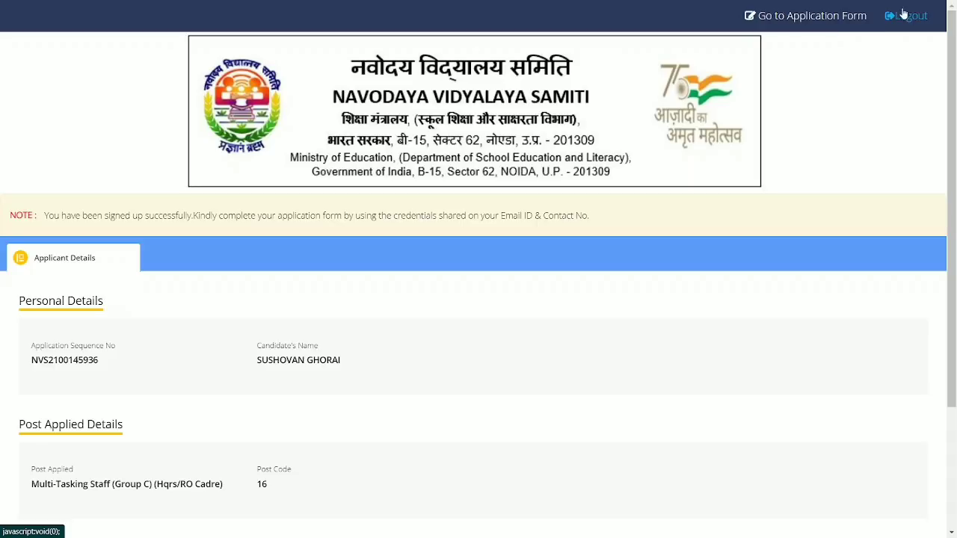
Go to the application form, read through its instruction note and dismiss it.
{"action": "left_click", "coordinate": [783, 18]}
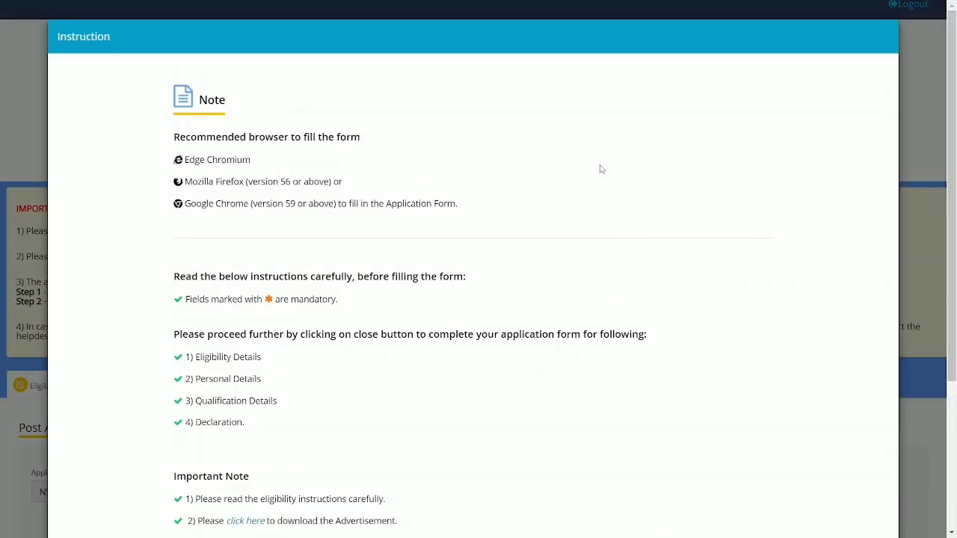
{"action": "scroll", "coordinate": [551, 172], "scroll_direction": "down", "scroll_amount": 3}
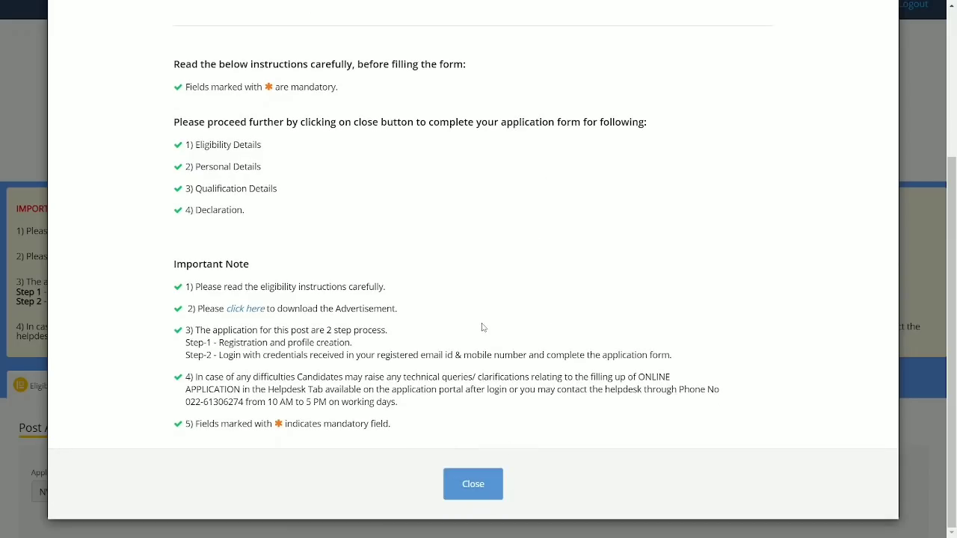
{"action": "left_click", "coordinate": [469, 487]}
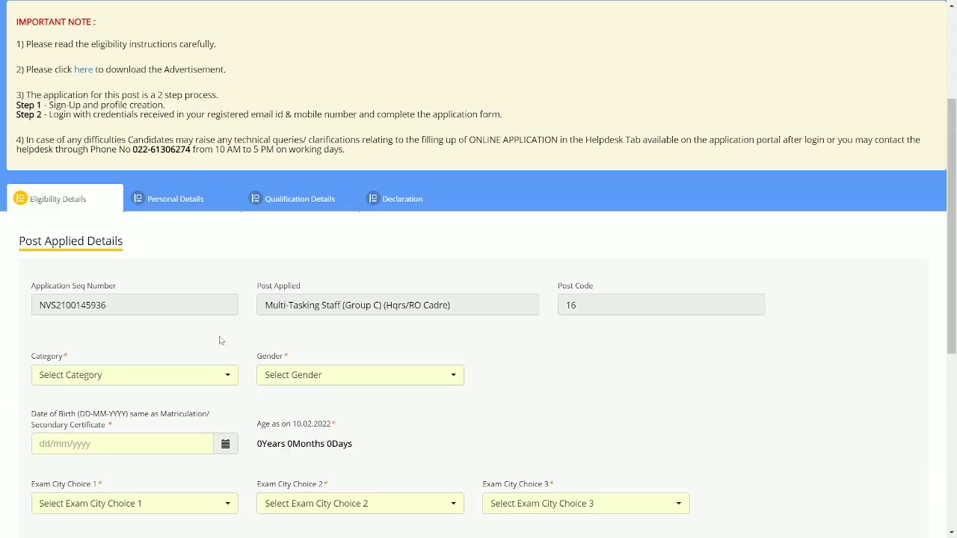
Set the applicant's category to SC in the eligibility details.
{"action": "left_click", "coordinate": [172, 377]}
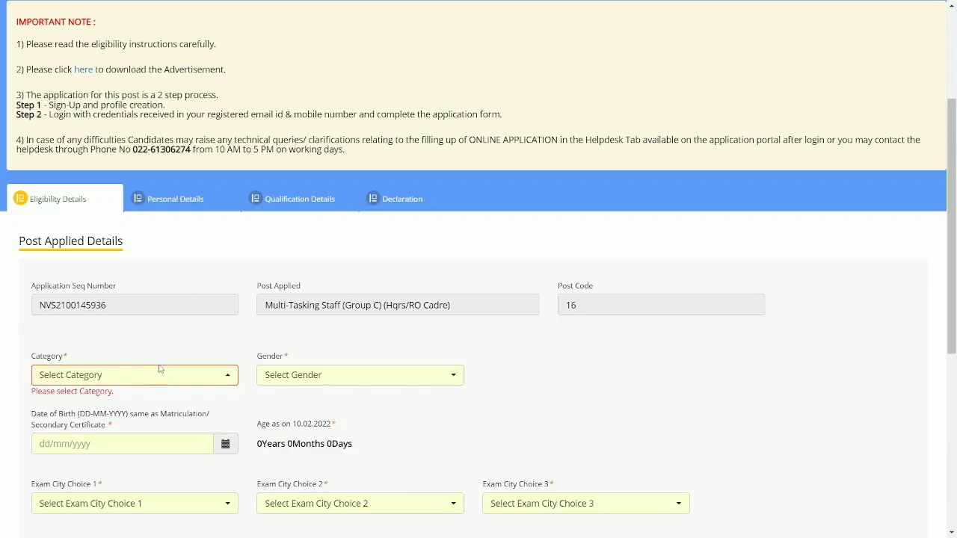
{"action": "left_click", "coordinate": [159, 371]}
{"action": "left_click", "coordinate": [160, 377]}
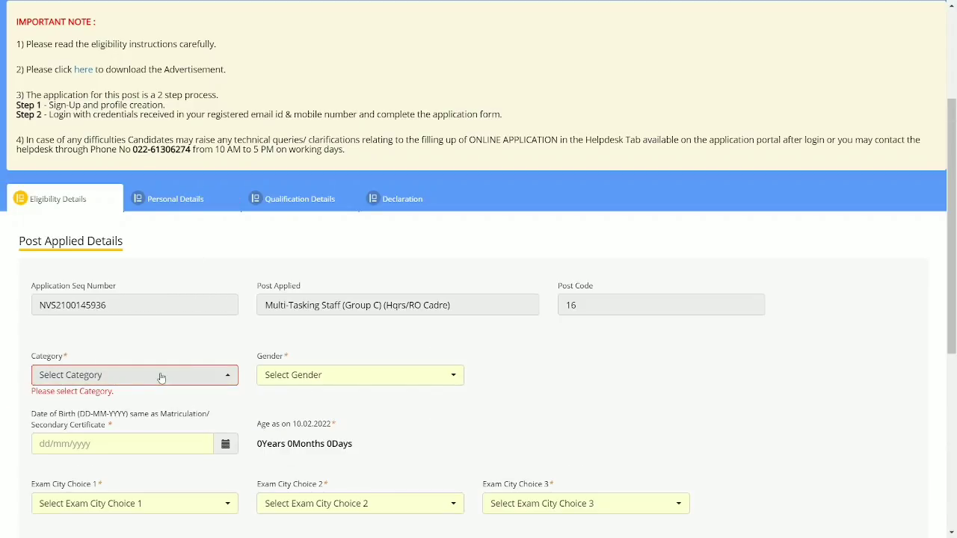
{"action": "left_click", "coordinate": [160, 377]}
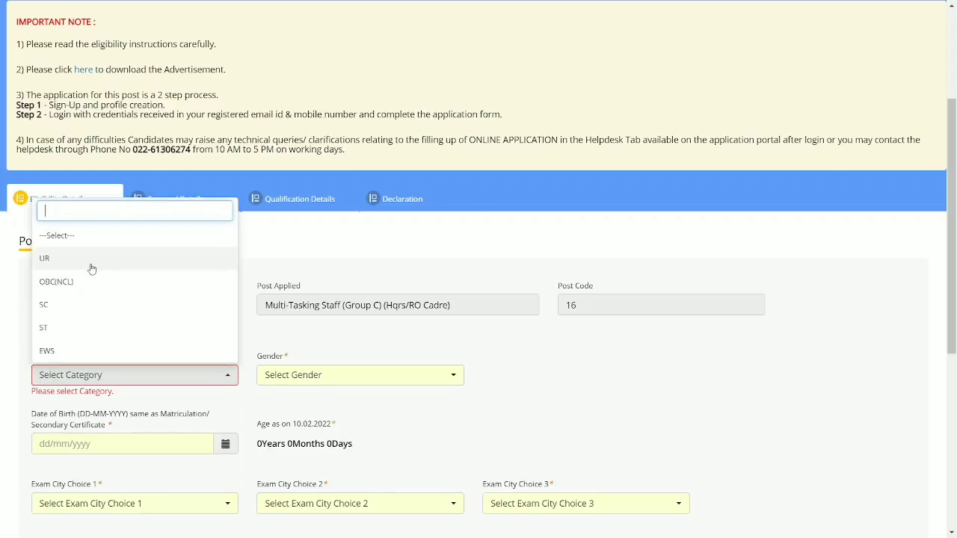
{"action": "left_click", "coordinate": [78, 313]}
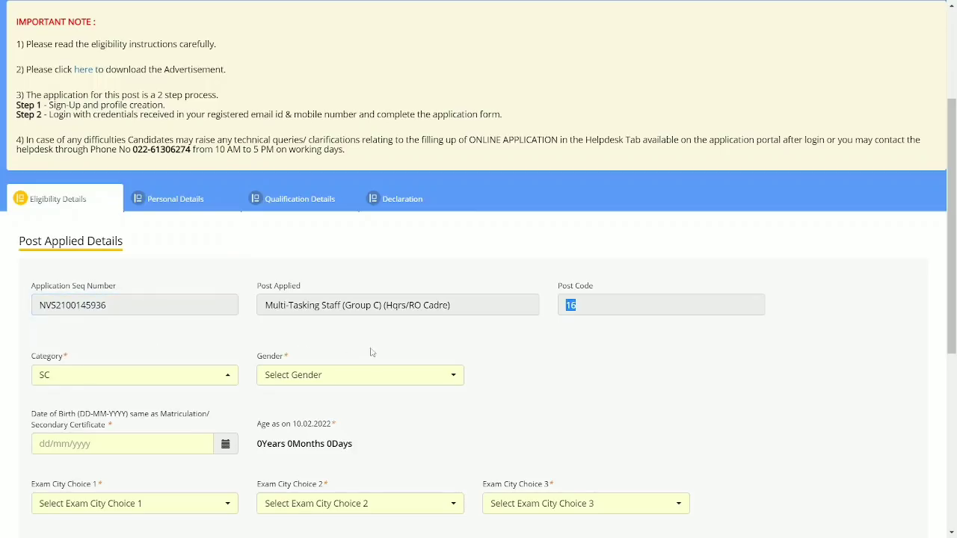
Set the gender to Male and enter the applicant's date of birth.
{"action": "left_click", "coordinate": [397, 376]}
{"action": "double_click", "coordinate": [313, 448]}
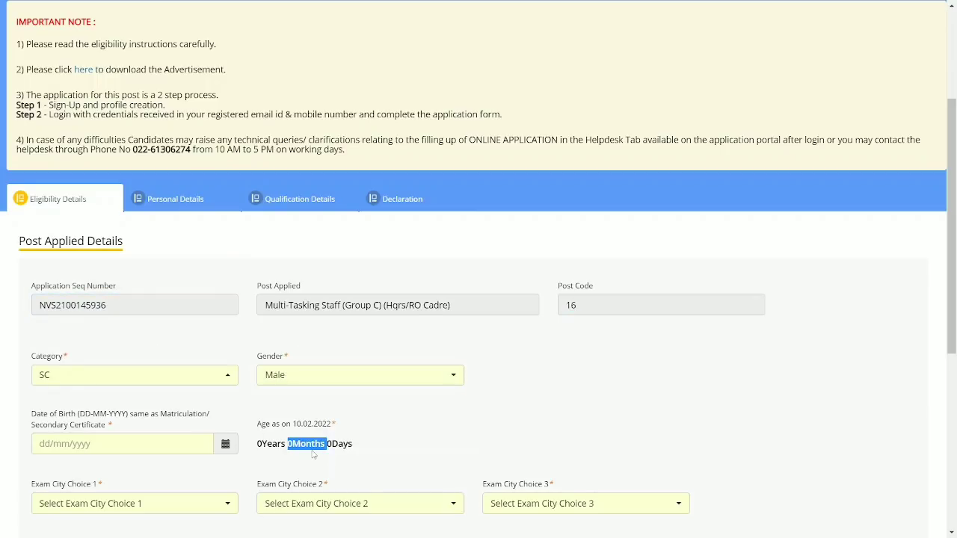
{"action": "scroll", "coordinate": [493, 369], "scroll_direction": "down", "scroll_amount": 2}
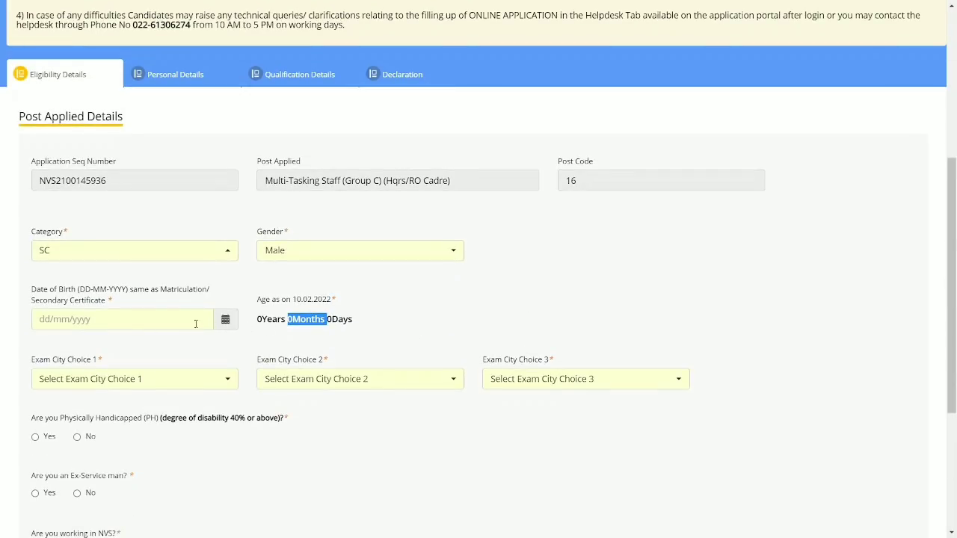
{"action": "left_click", "coordinate": [224, 321]}
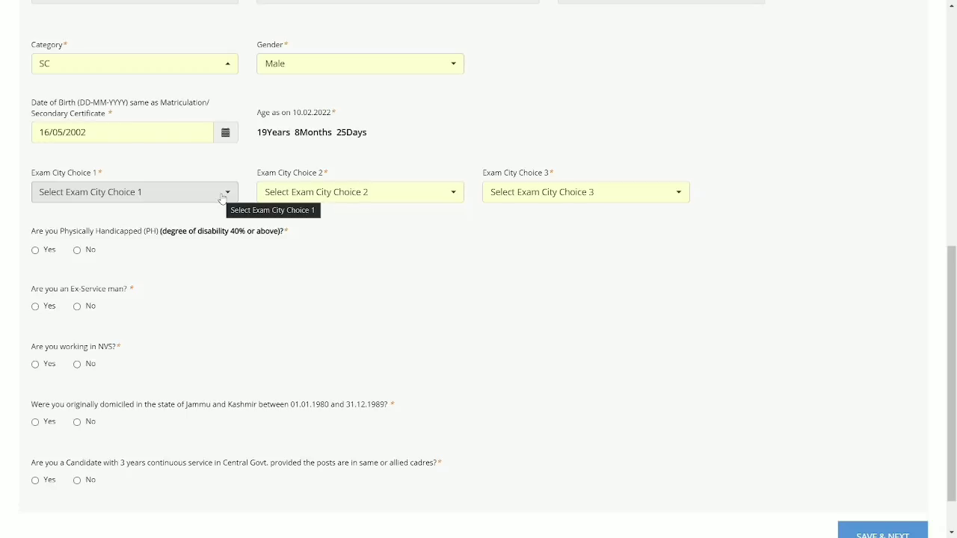
Choose Kolkata, Siliguri and Bhubaneshwer as exam city choices 1, 2 and 3.
{"action": "left_click", "coordinate": [222, 199]}
{"action": "scroll", "coordinate": [154, 329], "scroll_direction": "down", "scroll_amount": 5}
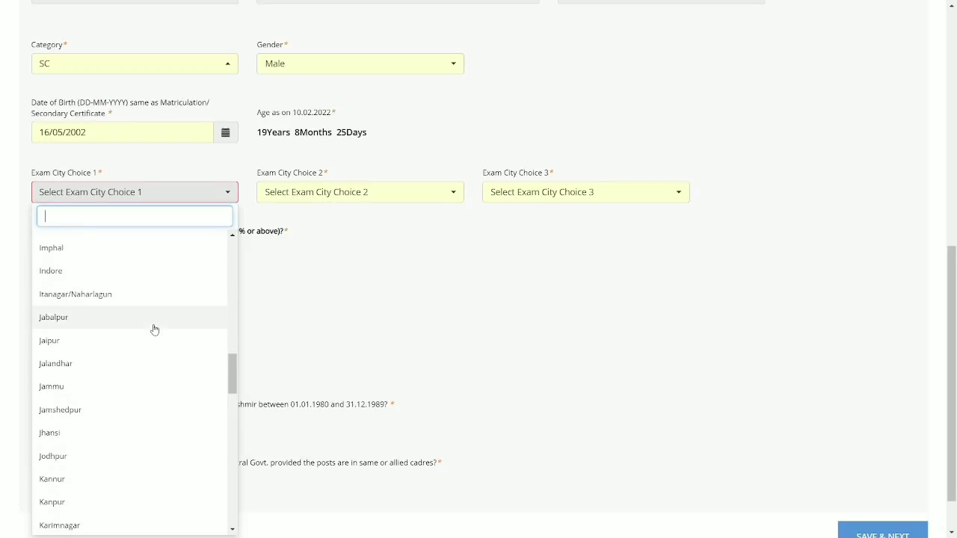
{"action": "scroll", "coordinate": [154, 329], "scroll_direction": "down", "scroll_amount": 5}
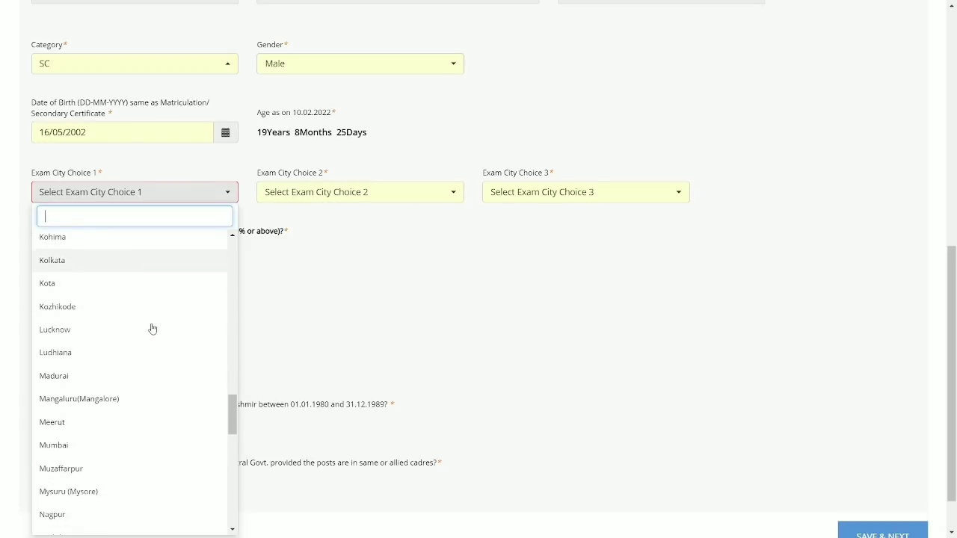
{"action": "left_click", "coordinate": [104, 267]}
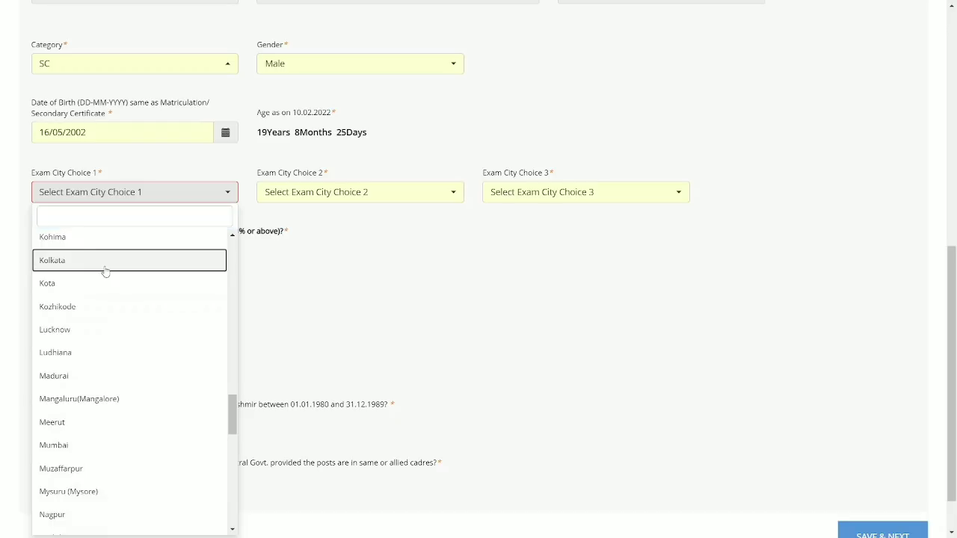
{"action": "left_click", "coordinate": [359, 192]}
{"action": "scroll", "coordinate": [305, 357], "scroll_direction": "down", "scroll_amount": 10}
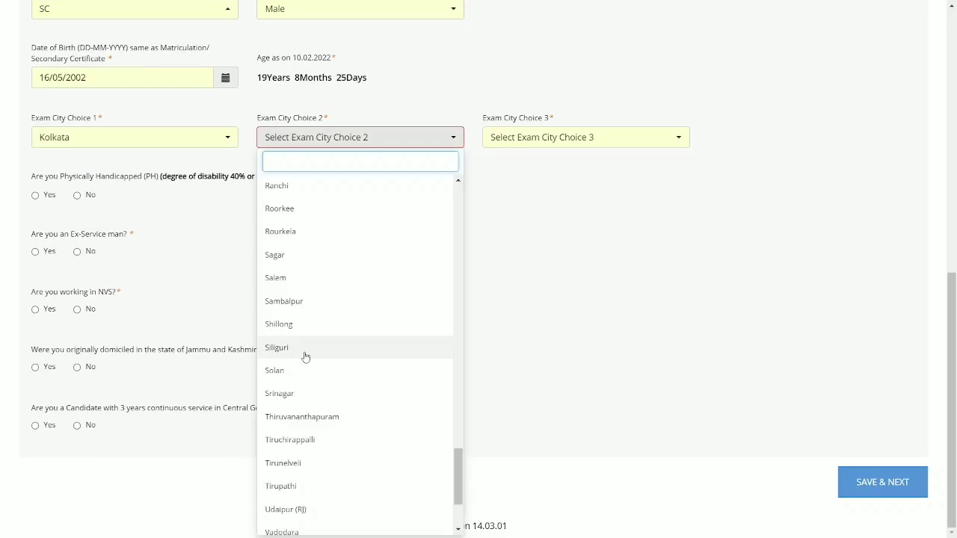
{"action": "left_click", "coordinate": [306, 356]}
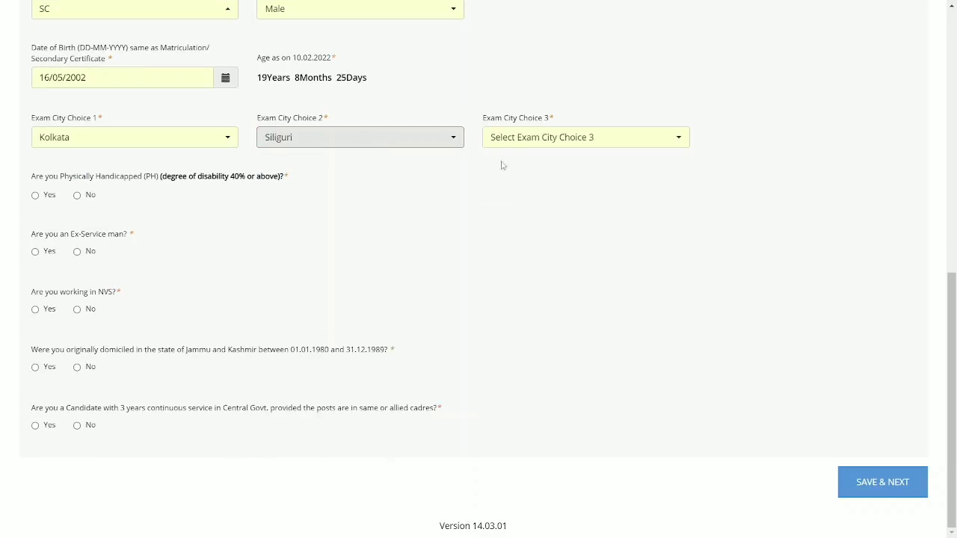
{"action": "left_click", "coordinate": [580, 140]}
{"action": "scroll", "coordinate": [538, 187], "scroll_direction": "down", "scroll_amount": 2}
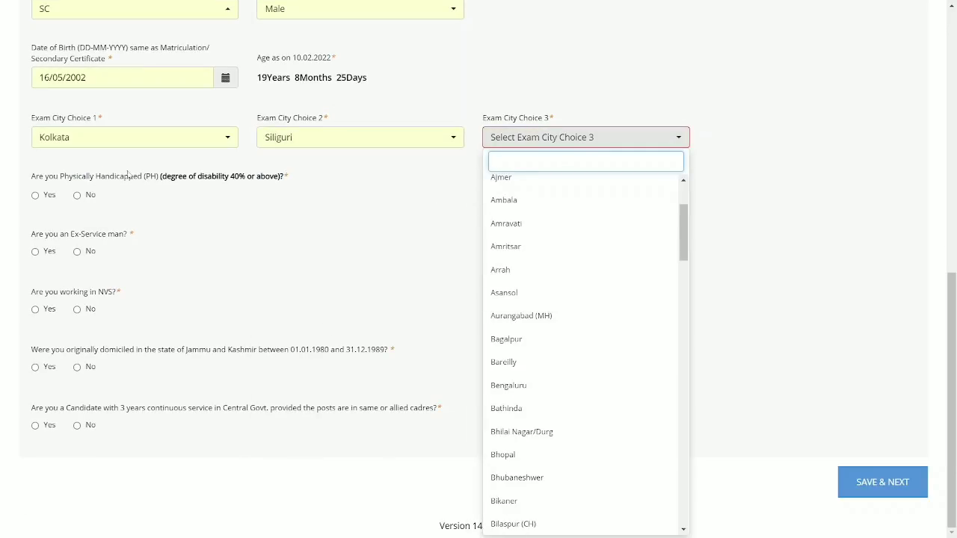
{"action": "scroll", "coordinate": [550, 250], "scroll_direction": "down", "scroll_amount": 1}
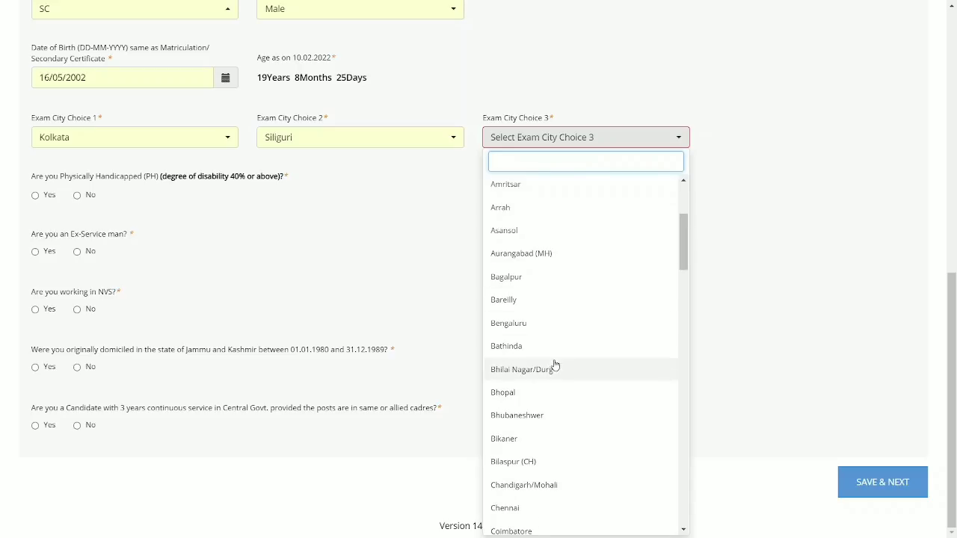
{"action": "left_click", "coordinate": [548, 415]}
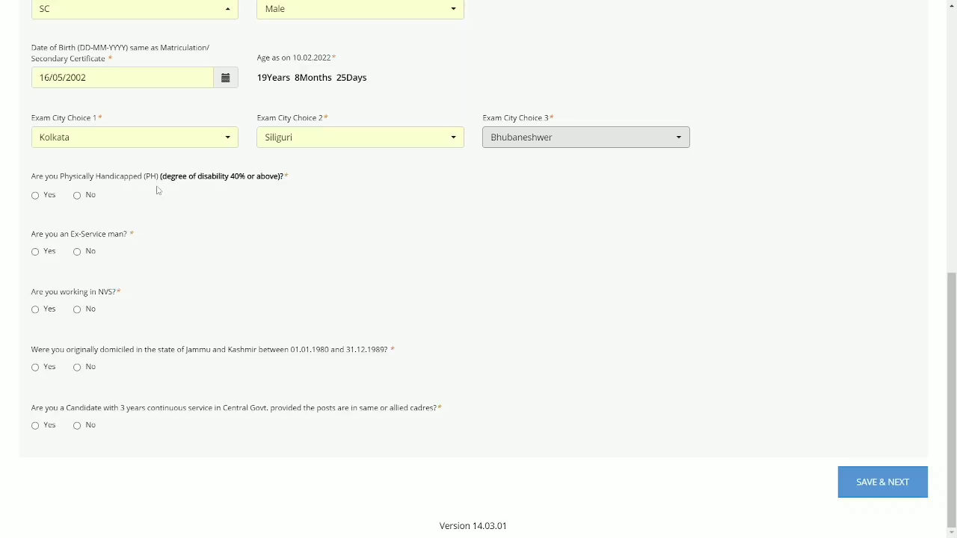
Answer Yes to the physically handicapped question and look at the available disability sub-types.
{"action": "left_click", "coordinate": [35, 196]}
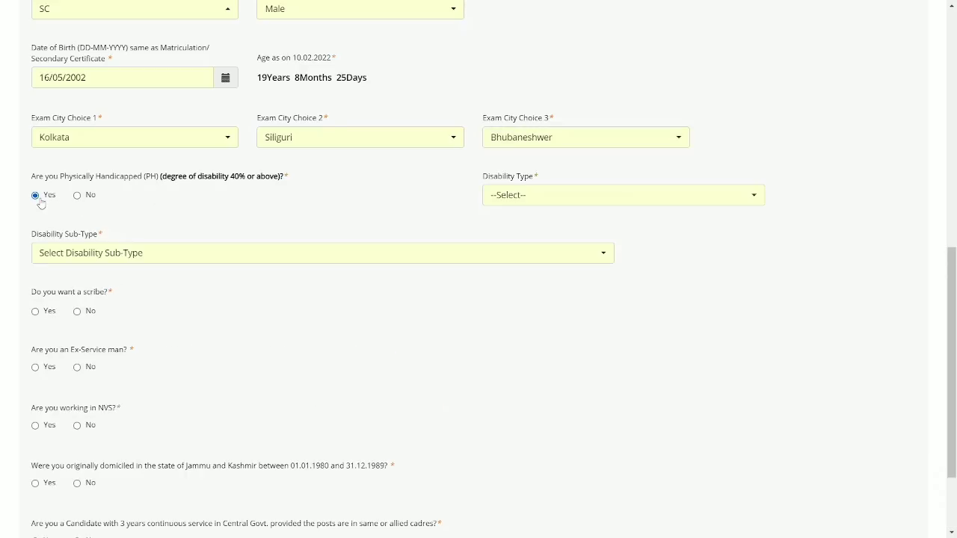
{"action": "left_click", "coordinate": [125, 255]}
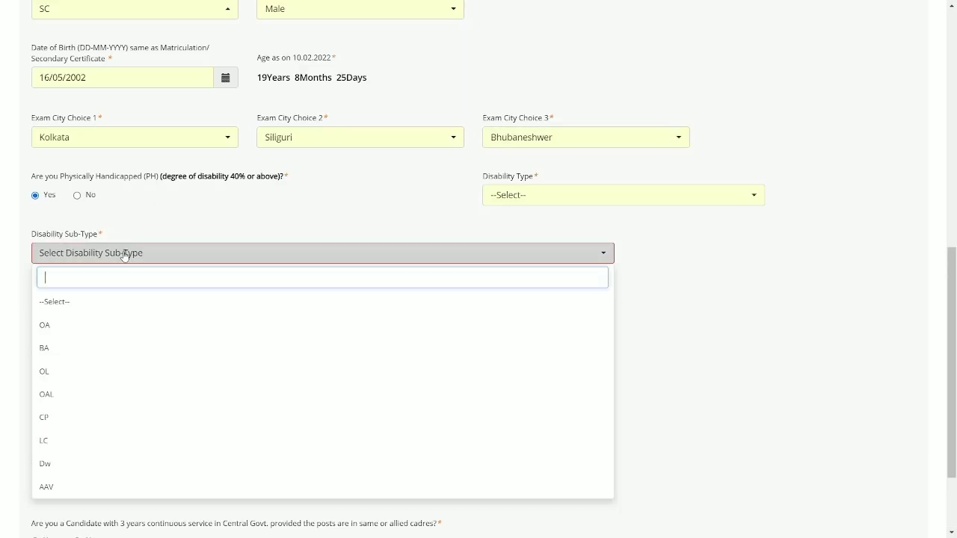
{"action": "left_click", "coordinate": [187, 211]}
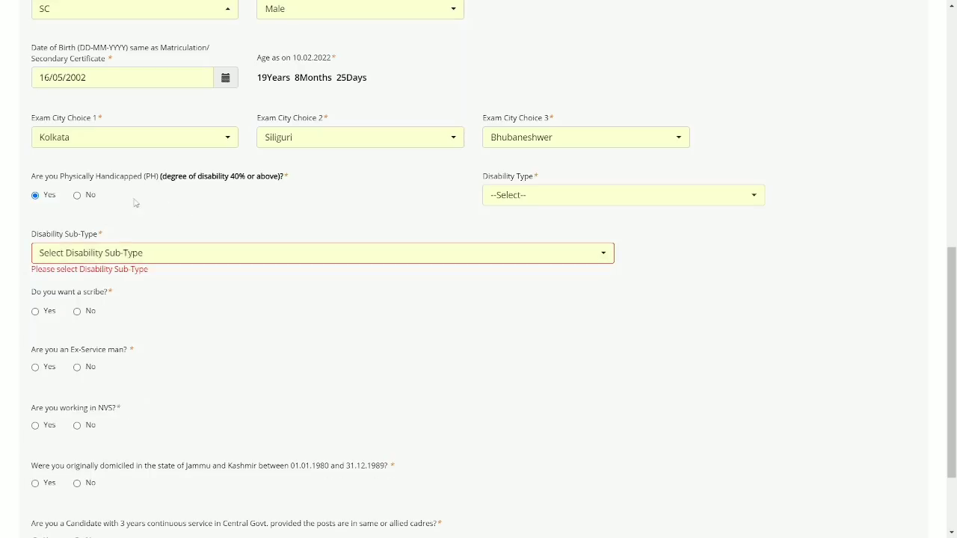
Answer No to the physically handicapped, ex-serviceman, NVS employment, Jammu and Kashmir domicile and Central Govt. service questions, and save the eligibility details.
{"action": "left_click", "coordinate": [77, 196]}
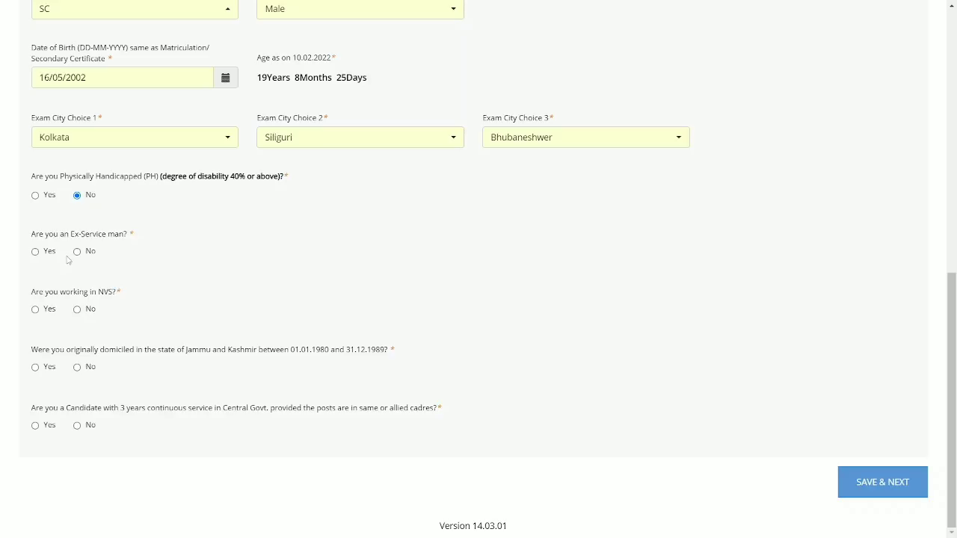
{"action": "left_click", "coordinate": [35, 252]}
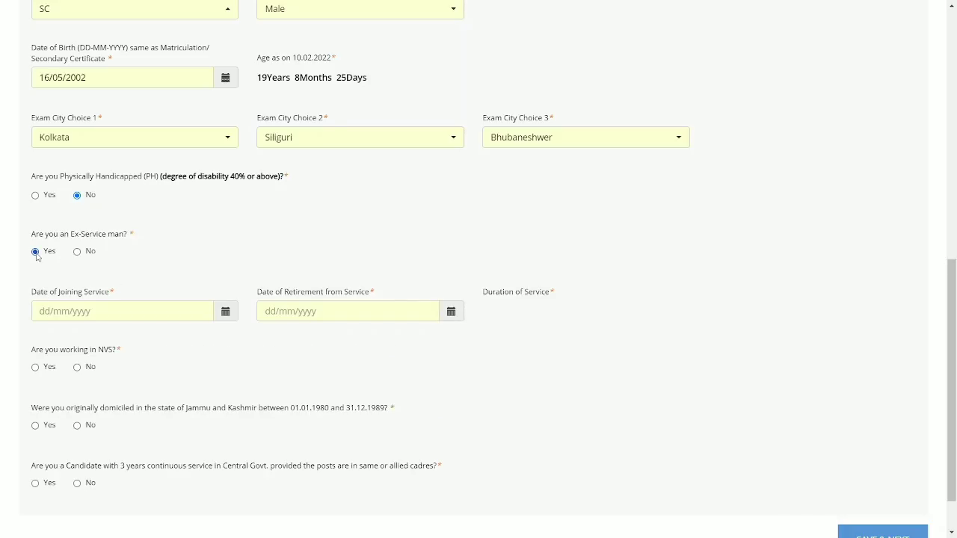
{"action": "double_click", "coordinate": [78, 254]}
{"action": "left_click", "coordinate": [91, 255]}
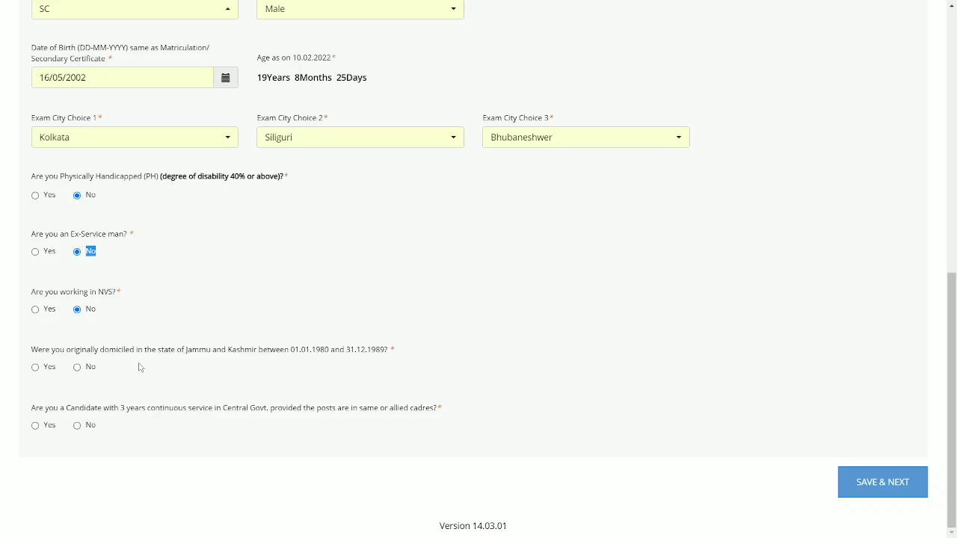
{"action": "left_click", "coordinate": [79, 368]}
{"action": "left_click", "coordinate": [37, 426]}
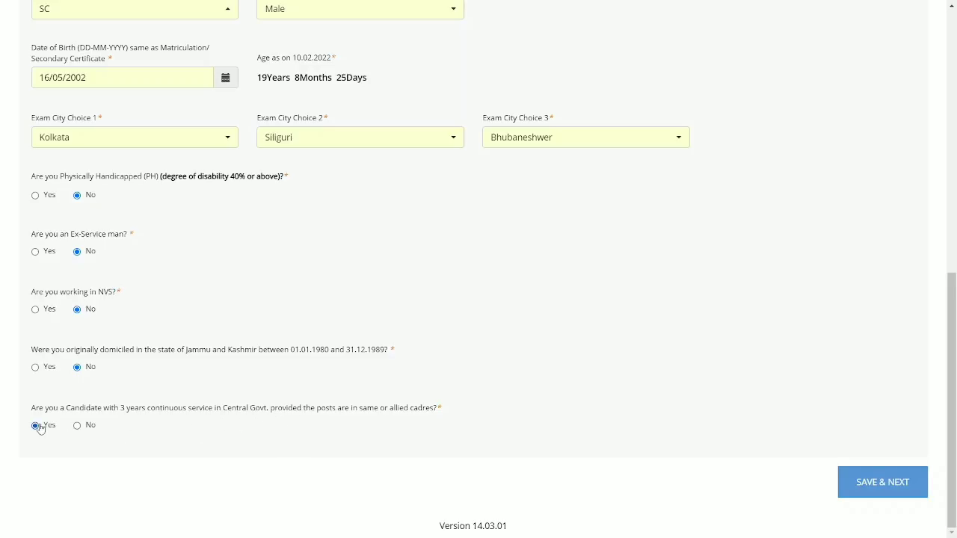
{"action": "left_click", "coordinate": [81, 427]}
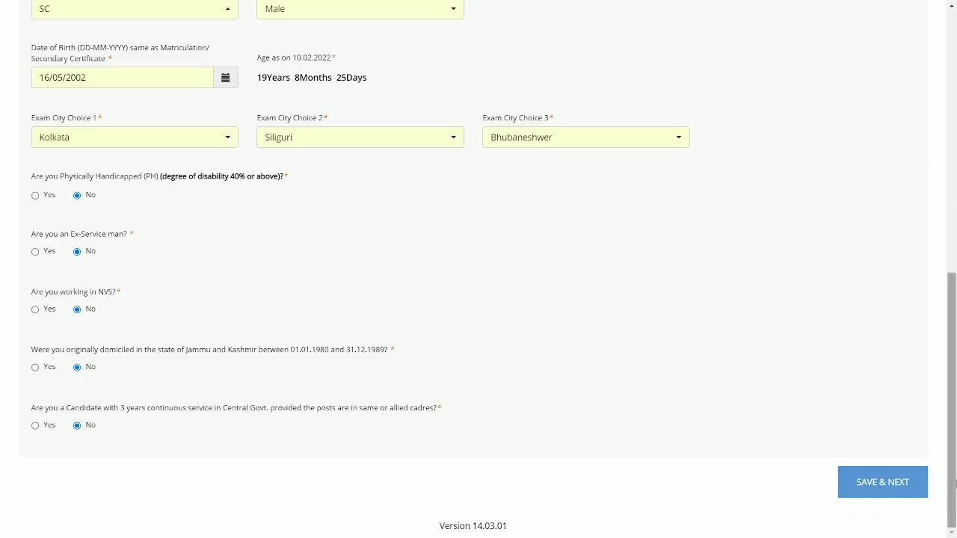
{"action": "left_click", "coordinate": [902, 488]}
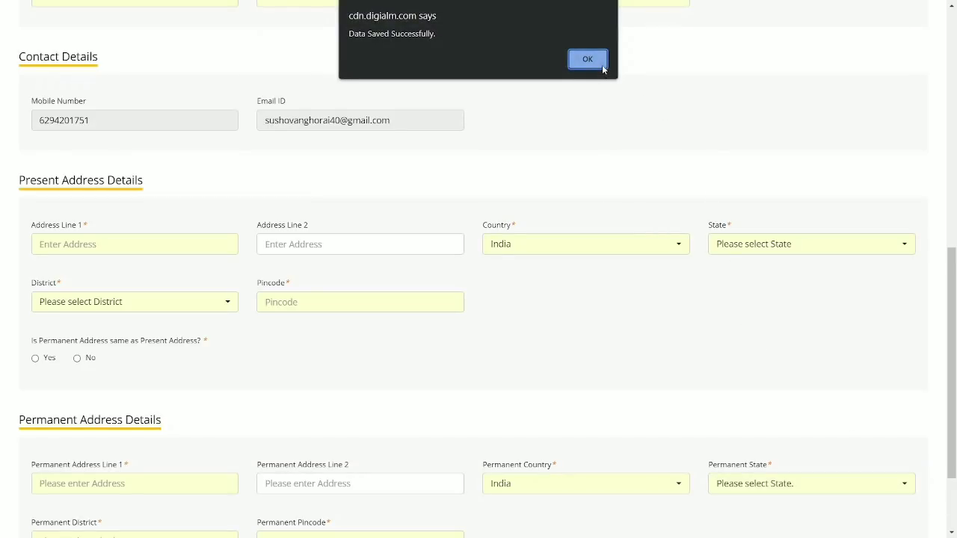
{"action": "left_click", "coordinate": [588, 60]}
Fill in the present address line, state West Bengal and district, mark the permanent address as the same, and try to save.
{"action": "scroll", "coordinate": [129, 128], "scroll_direction": "down", "scroll_amount": 2}
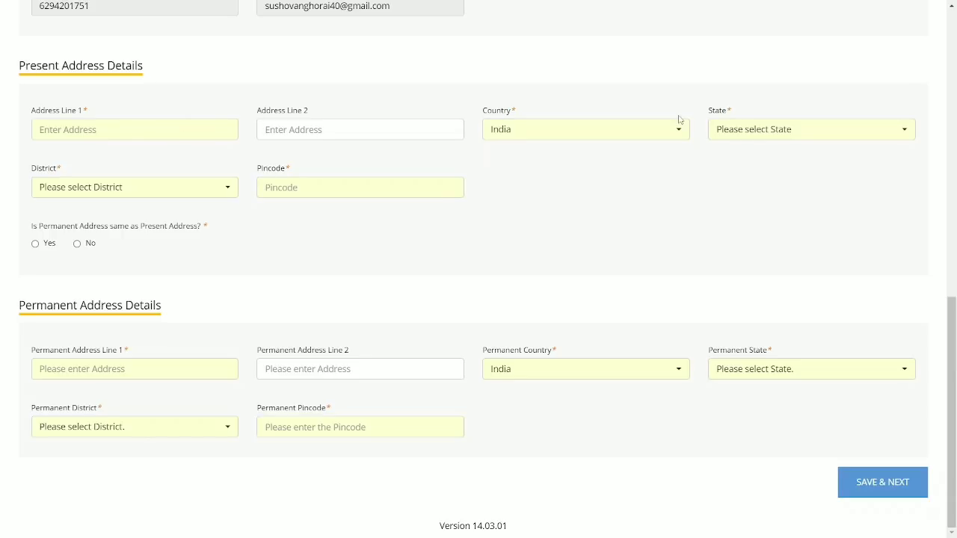
{"action": "left_click", "coordinate": [772, 129]}
{"action": "scroll", "coordinate": [810, 303], "scroll_direction": "down", "scroll_amount": 5}
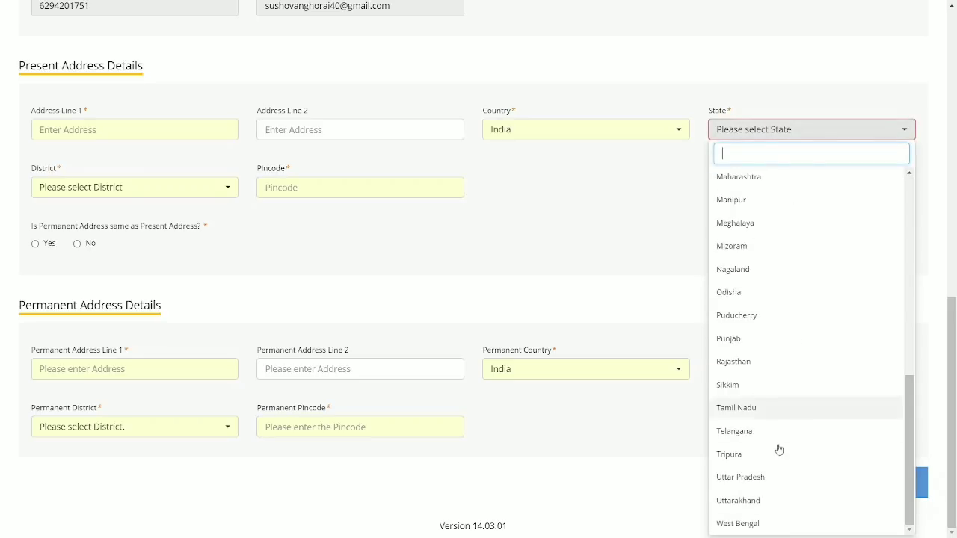
{"action": "left_click", "coordinate": [736, 525]}
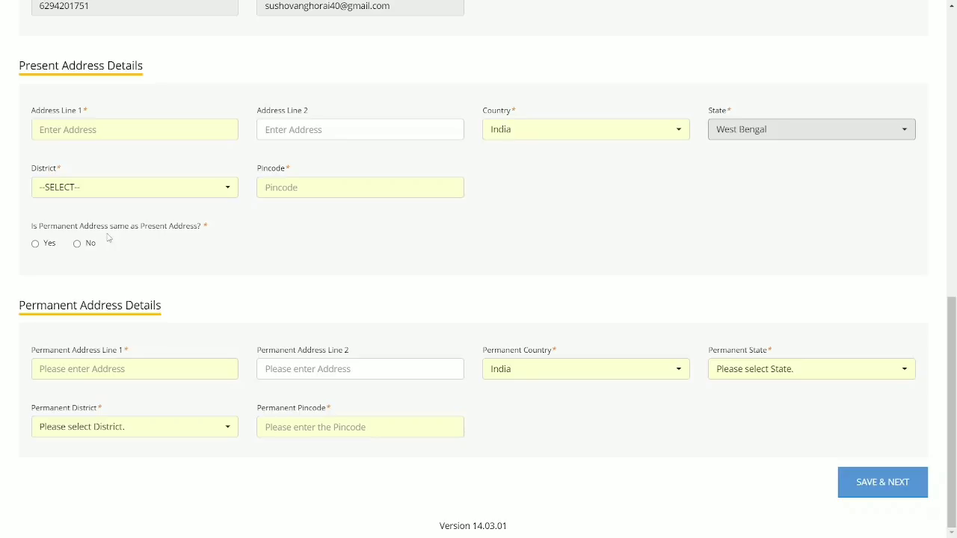
{"action": "left_click", "coordinate": [35, 245]}
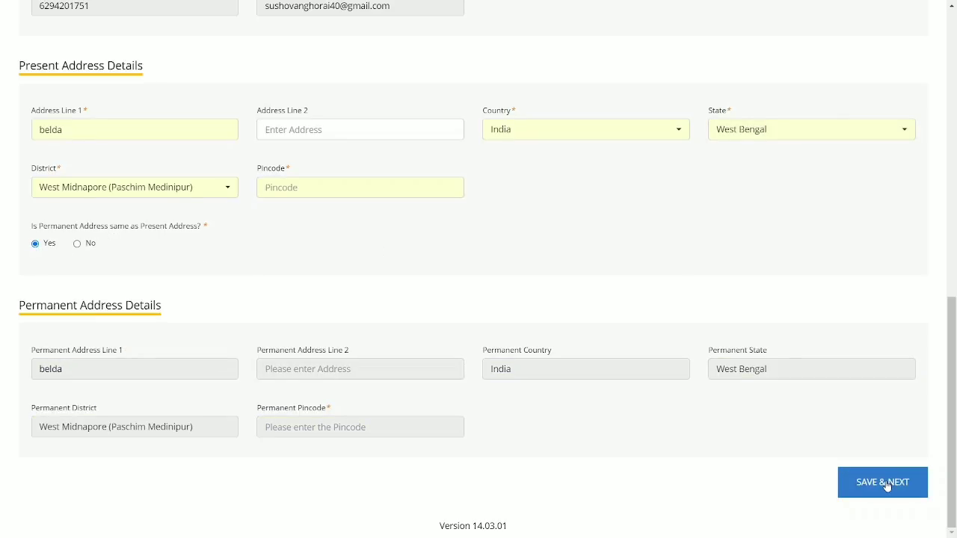
{"action": "left_click", "coordinate": [885, 484]}
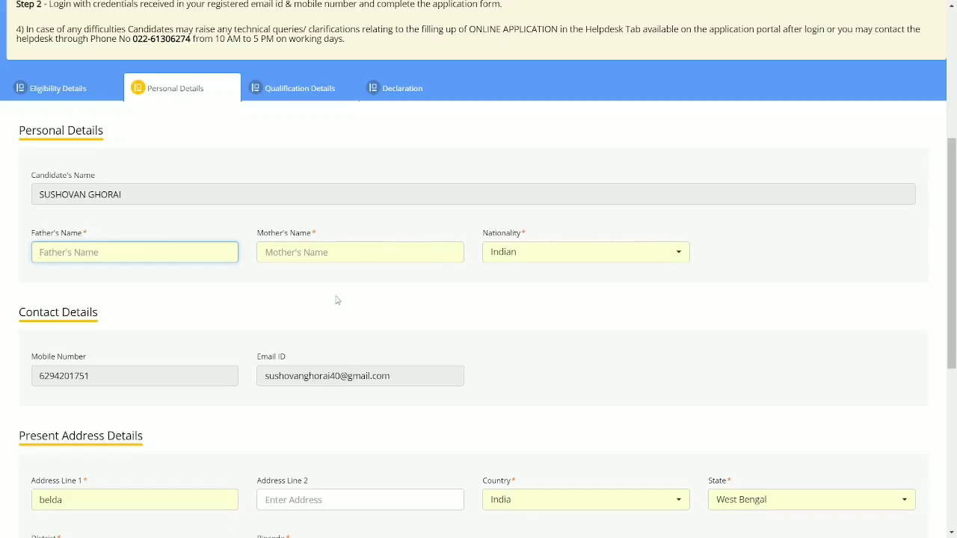
Save the completed personal and address details, acknowledge the save message and continue to the qualification details.
{"action": "scroll", "coordinate": [337, 300], "scroll_direction": "up", "scroll_amount": 1}
{"action": "scroll", "coordinate": [271, 317], "scroll_direction": "down", "scroll_amount": 6}
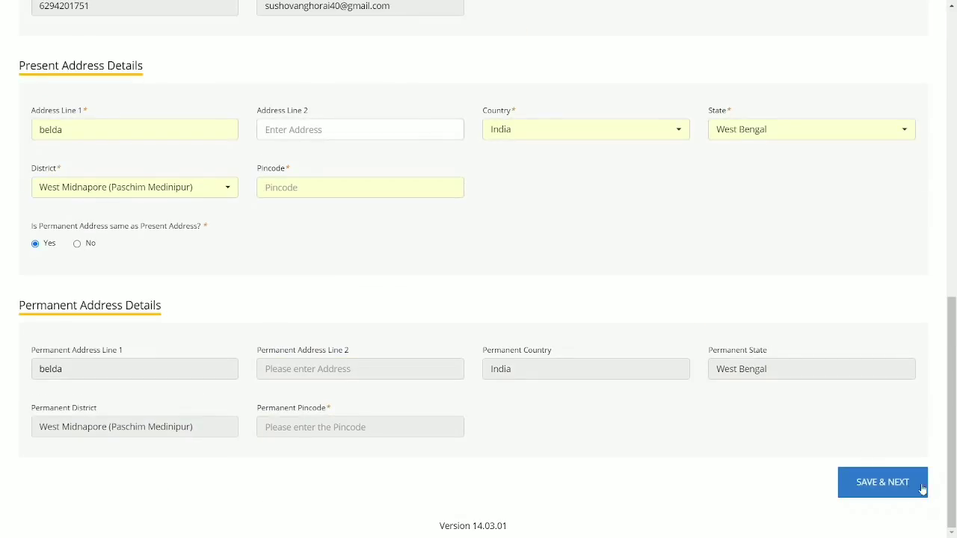
{"action": "left_click", "coordinate": [879, 486]}
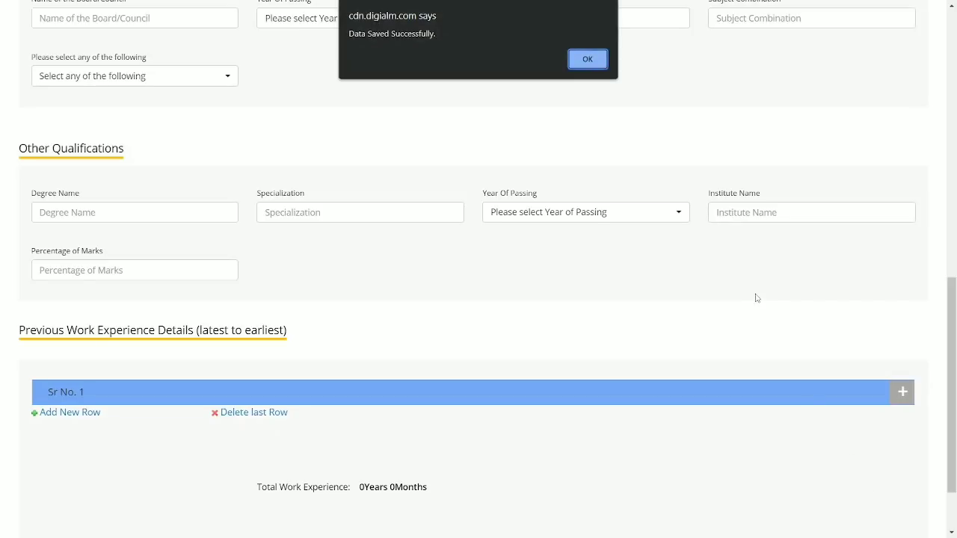
{"action": "left_click", "coordinate": [586, 59]}
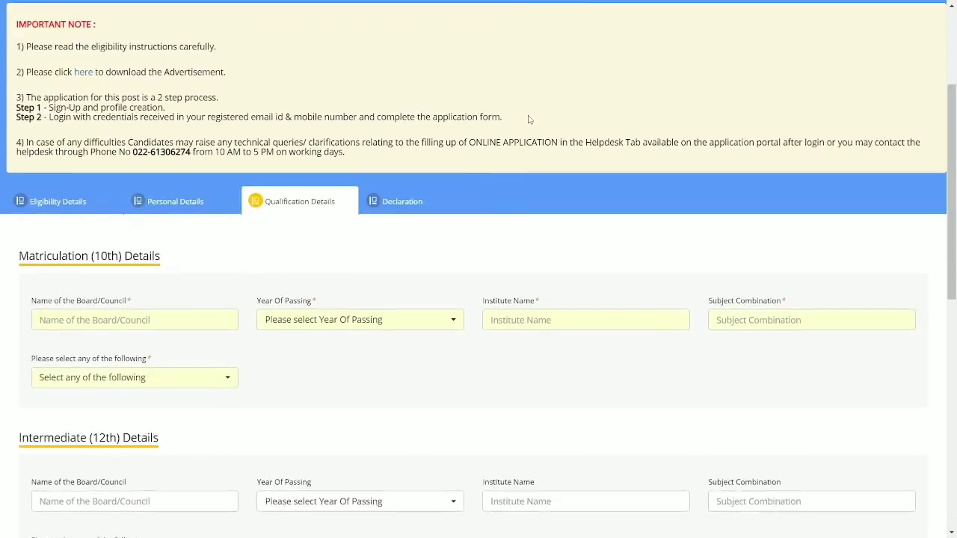
Go through the Matriculation (10th) board, year of passing, institute and subject fields, and choose Percentage as the marks type.
{"action": "scroll", "coordinate": [528, 120], "scroll_direction": "up", "scroll_amount": 2}
{"action": "scroll", "coordinate": [529, 120], "scroll_direction": "down", "scroll_amount": 7}
{"action": "scroll", "coordinate": [528, 119], "scroll_direction": "up", "scroll_amount": 4}
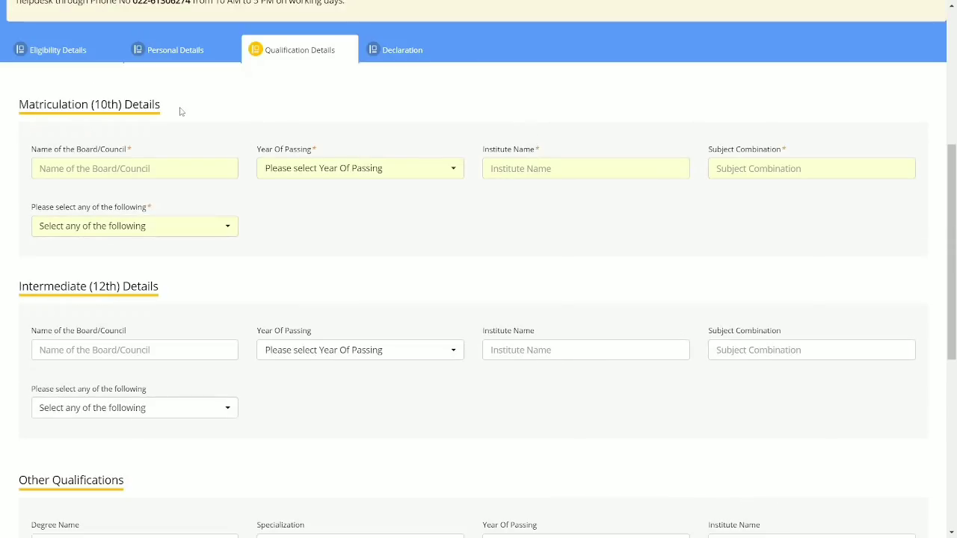
{"action": "left_click", "coordinate": [120, 167]}
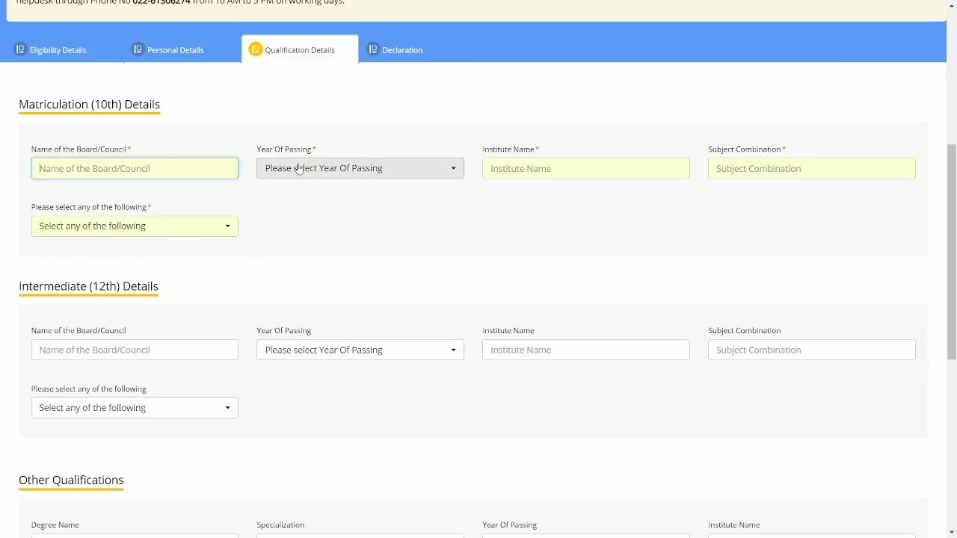
{"action": "left_click", "coordinate": [356, 169]}
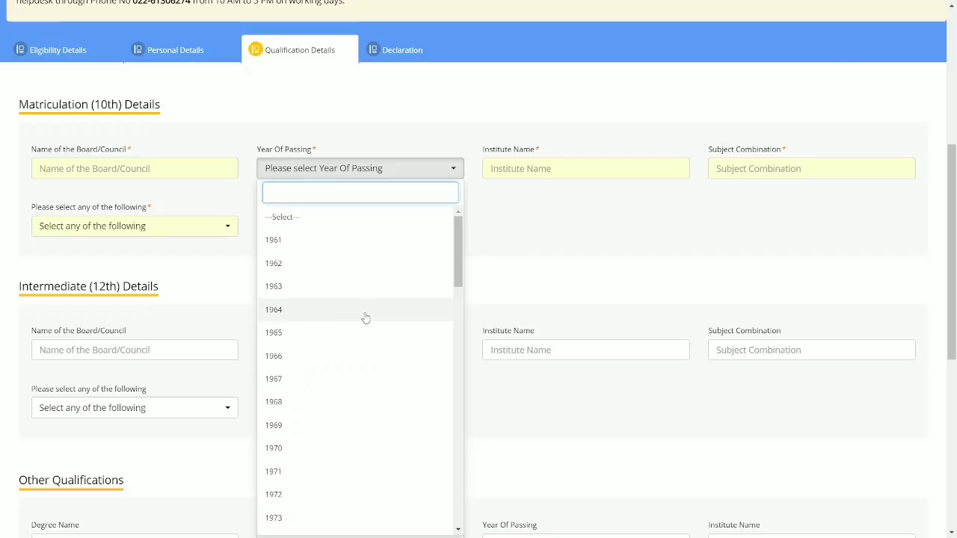
{"action": "left_click", "coordinate": [594, 177]}
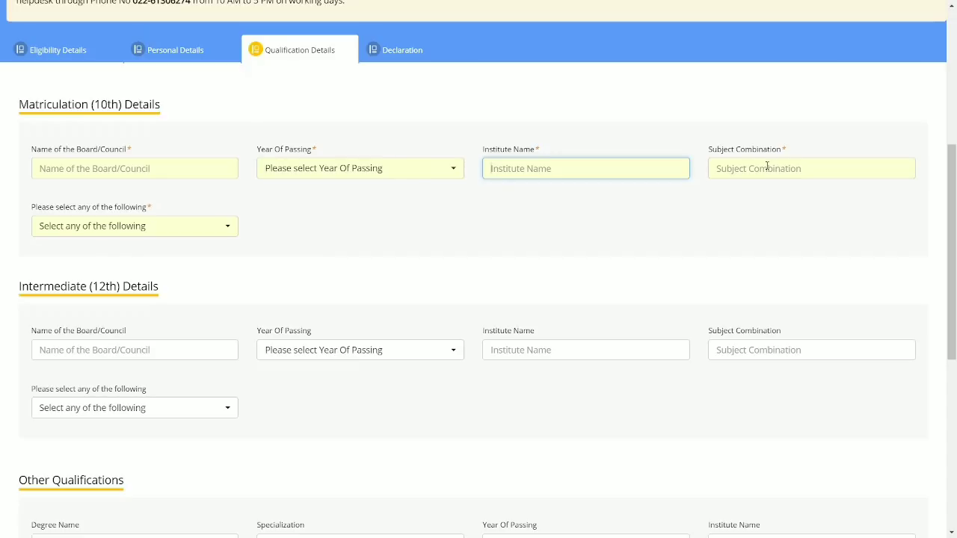
{"action": "left_click", "coordinate": [767, 166]}
{"action": "left_click", "coordinate": [134, 226]}
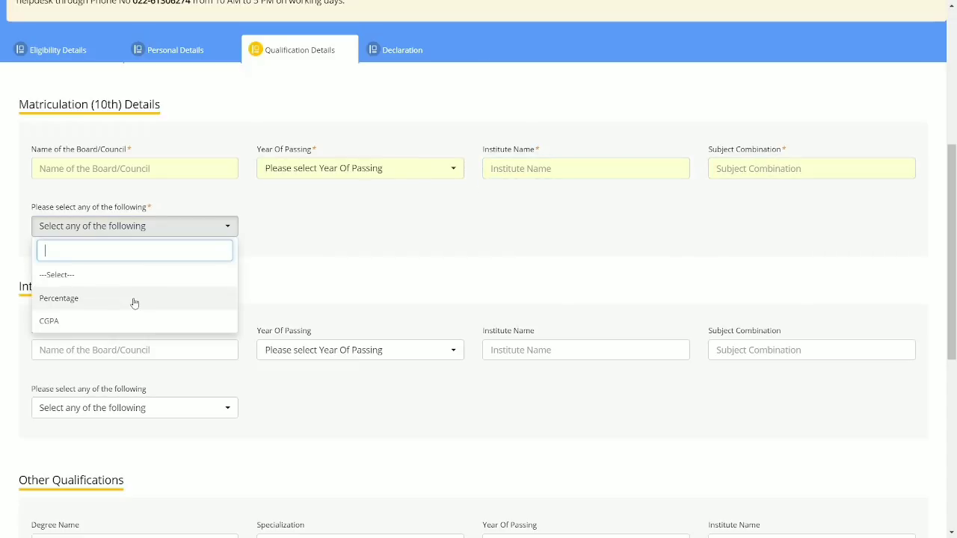
{"action": "left_click", "coordinate": [66, 308]}
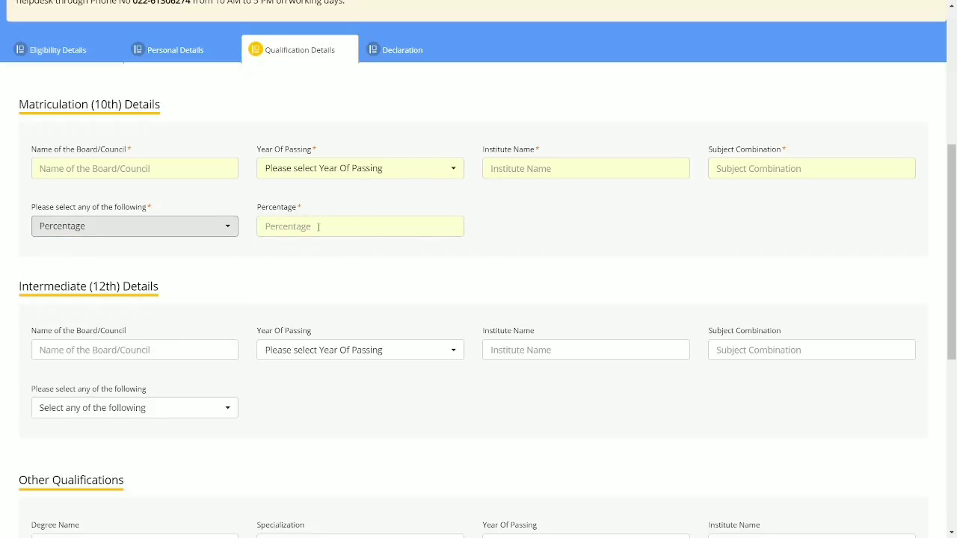
Go through the Intermediate (12th) year of passing and institute fields, and choose Percentage as the marks type.
{"action": "scroll", "coordinate": [404, 263], "scroll_direction": "down", "scroll_amount": 3}
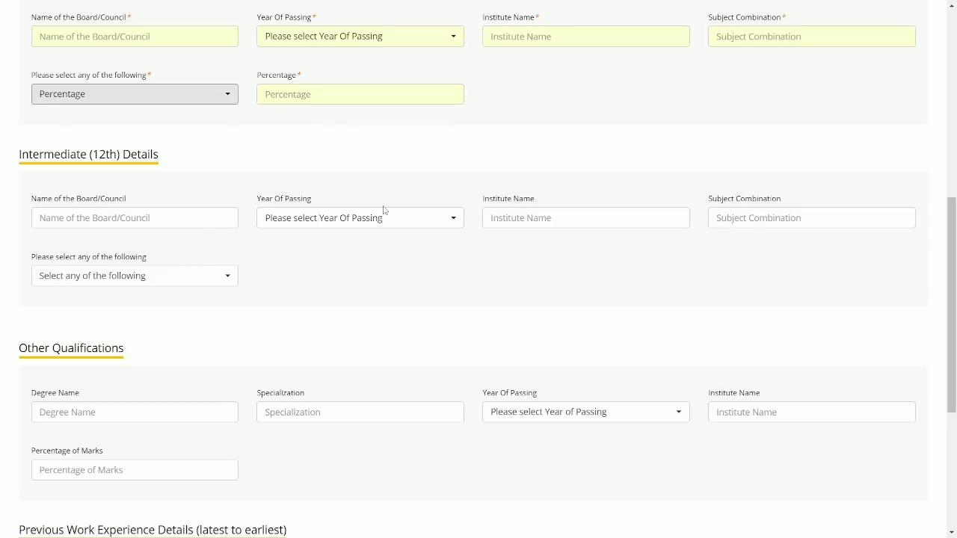
{"action": "left_click", "coordinate": [406, 216]}
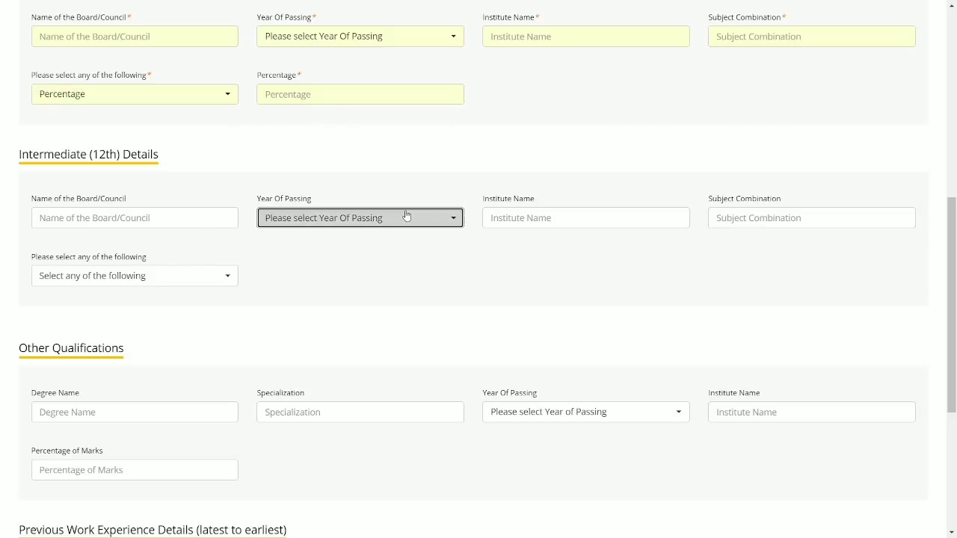
{"action": "left_click", "coordinate": [564, 213]}
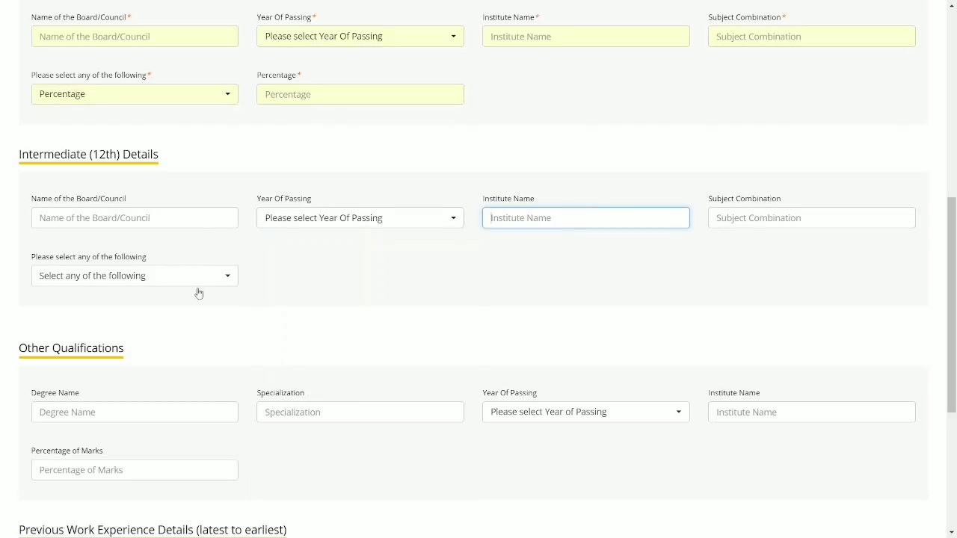
{"action": "left_click", "coordinate": [151, 287]}
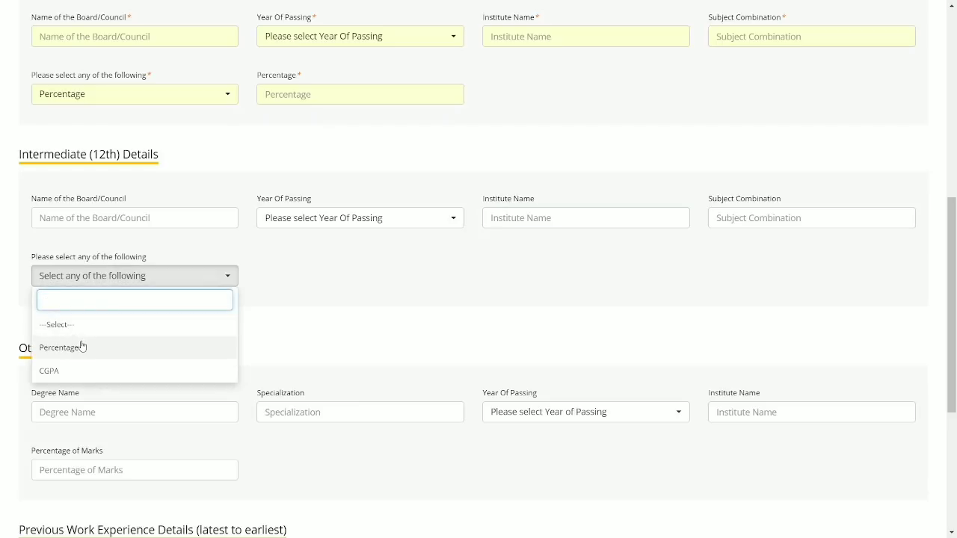
{"action": "left_click", "coordinate": [82, 347]}
Look over the Other Qualifications fields and the entry fields of the first previous work experience row, and collapse that row.
{"action": "scroll", "coordinate": [320, 331], "scroll_direction": "down", "scroll_amount": 2}
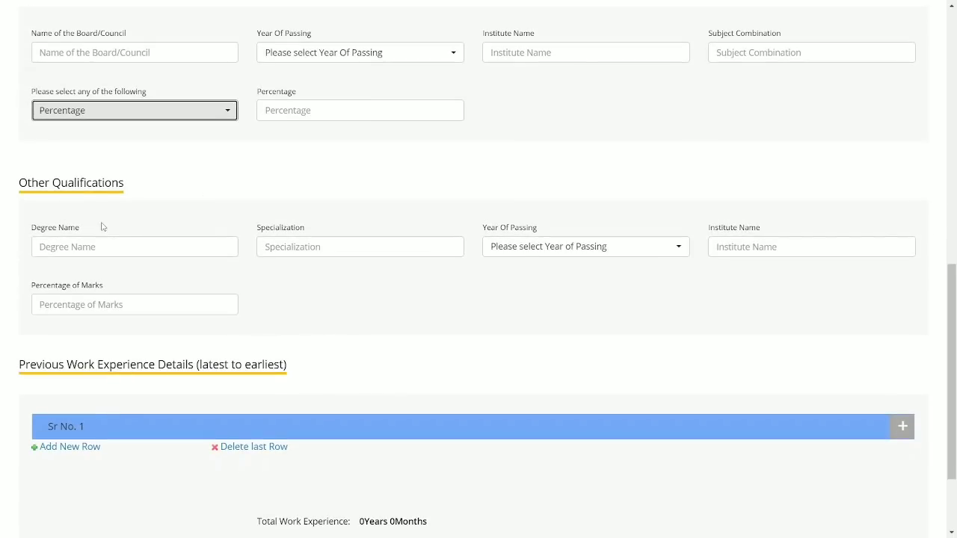
{"action": "scroll", "coordinate": [504, 314], "scroll_direction": "down", "scroll_amount": 2}
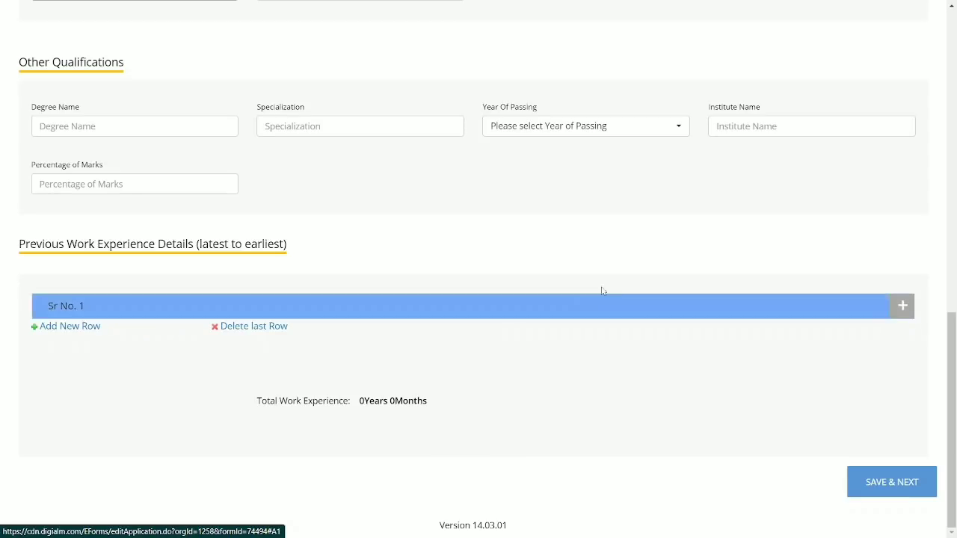
{"action": "left_click", "coordinate": [795, 310]}
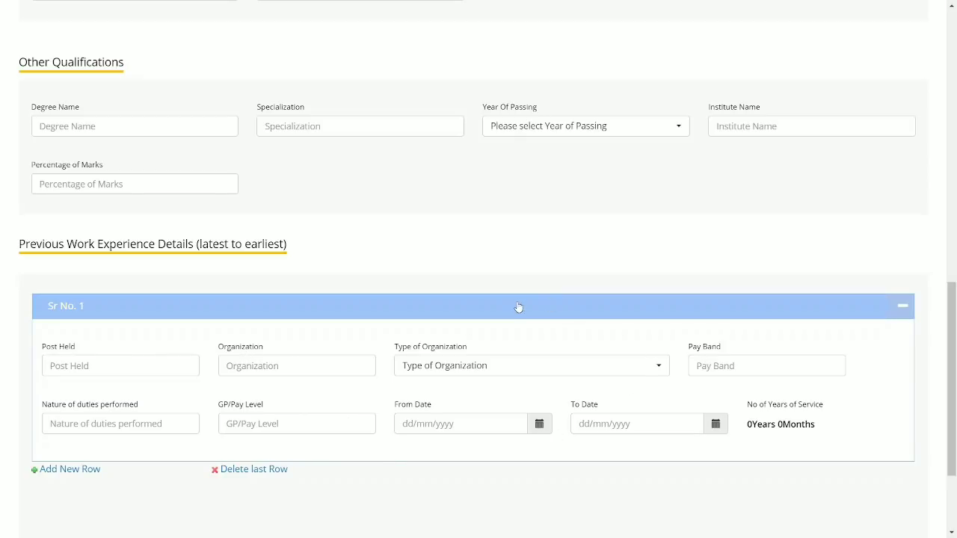
{"action": "left_click", "coordinate": [903, 306]}
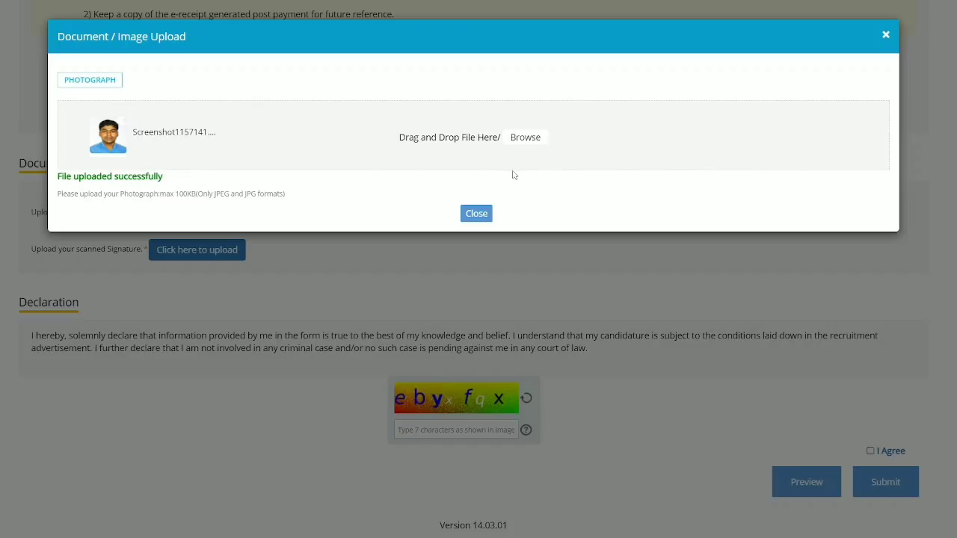
Finish the photograph upload and upload the scanned signature image.
{"action": "left_click", "coordinate": [484, 214]}
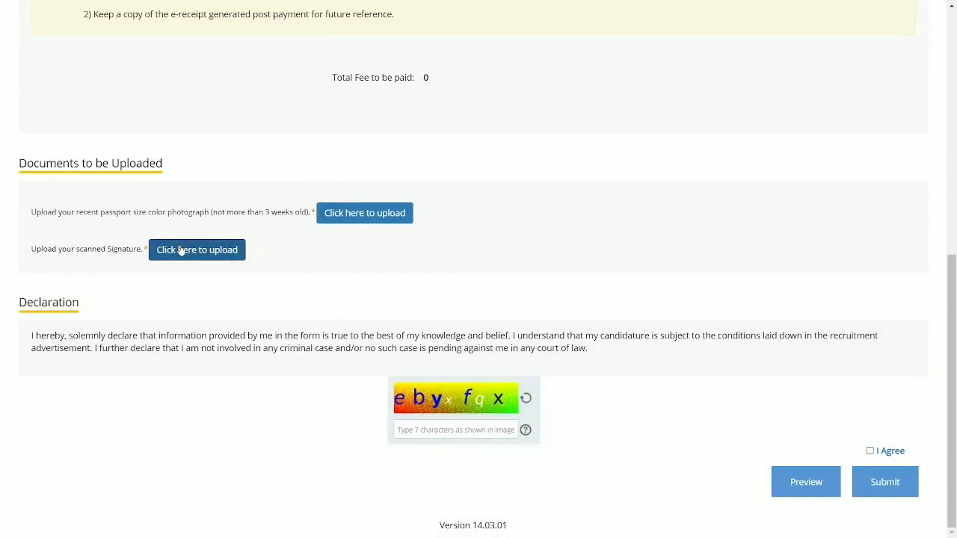
{"action": "left_click", "coordinate": [180, 251]}
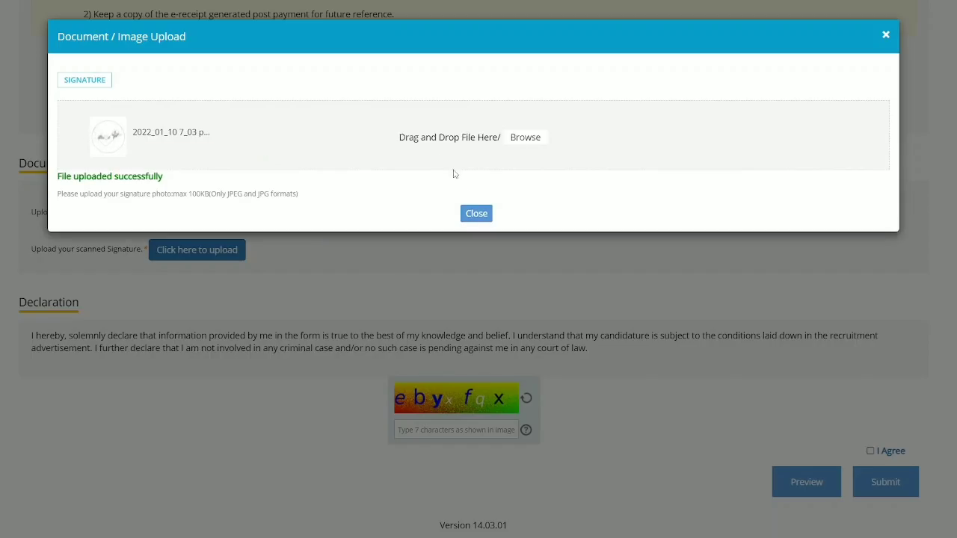
{"action": "left_click", "coordinate": [474, 215]}
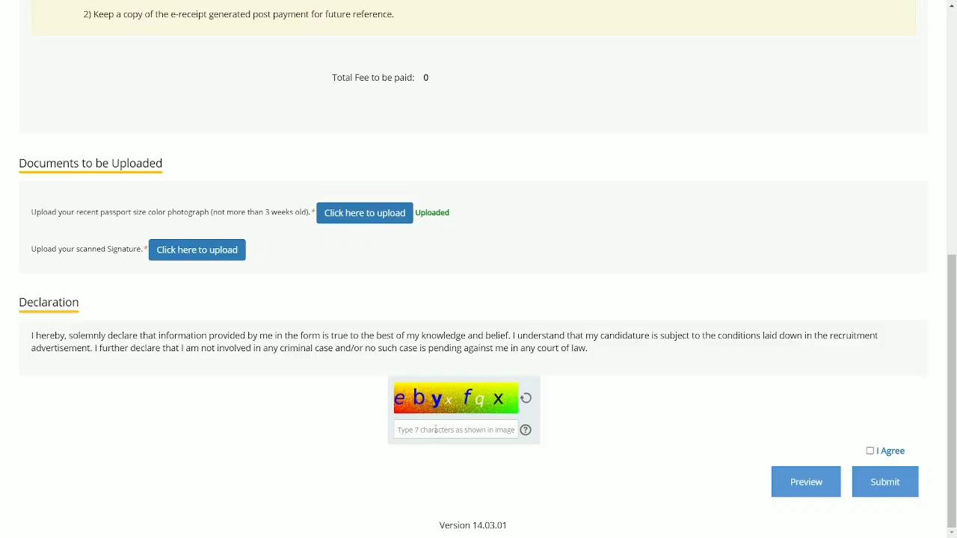
Enter the captcha characters shown in the image and agree to the declaration.
{"action": "left_click", "coordinate": [436, 430]}
{"action": "type", "text": "ebyxfqx"}
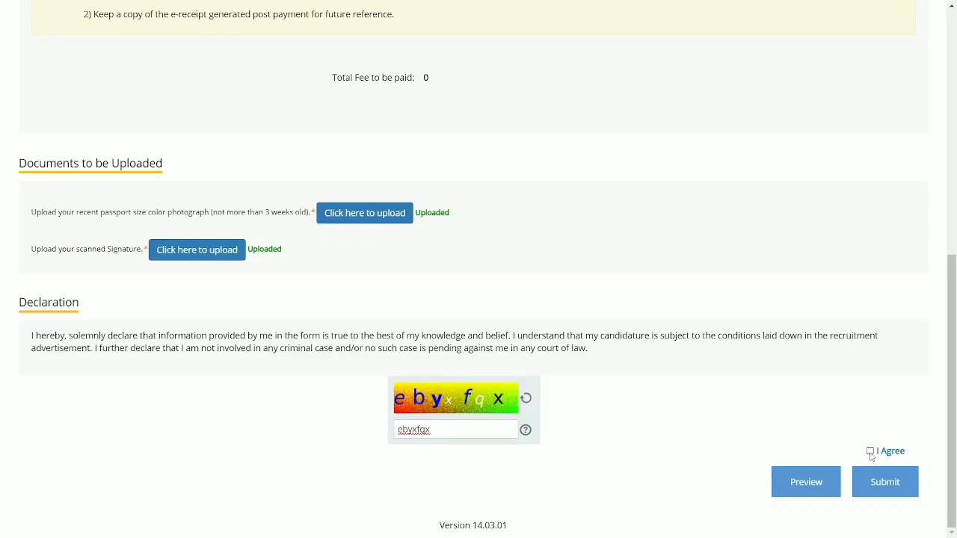
{"action": "left_click", "coordinate": [871, 454]}
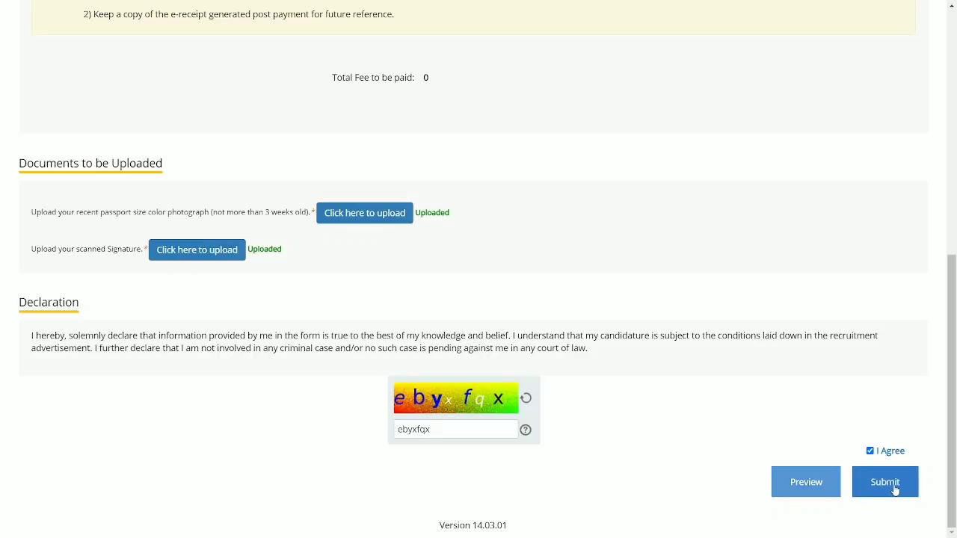
Preview the whole application from personal details to the uploaded documents and declaration, and close the preview.
{"action": "left_click", "coordinate": [807, 483]}
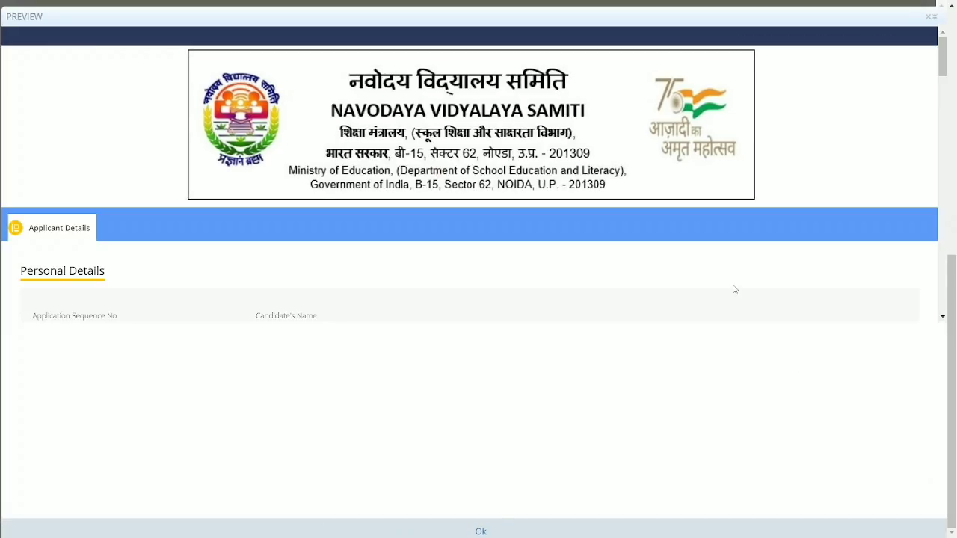
{"action": "scroll", "coordinate": [734, 290], "scroll_direction": "down", "scroll_amount": 15}
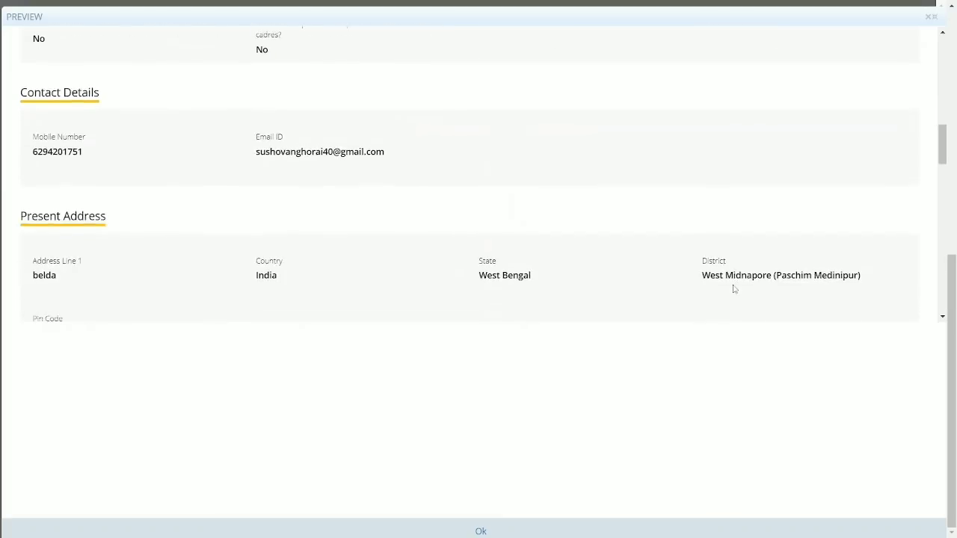
{"action": "scroll", "coordinate": [734, 290], "scroll_direction": "down", "scroll_amount": 15}
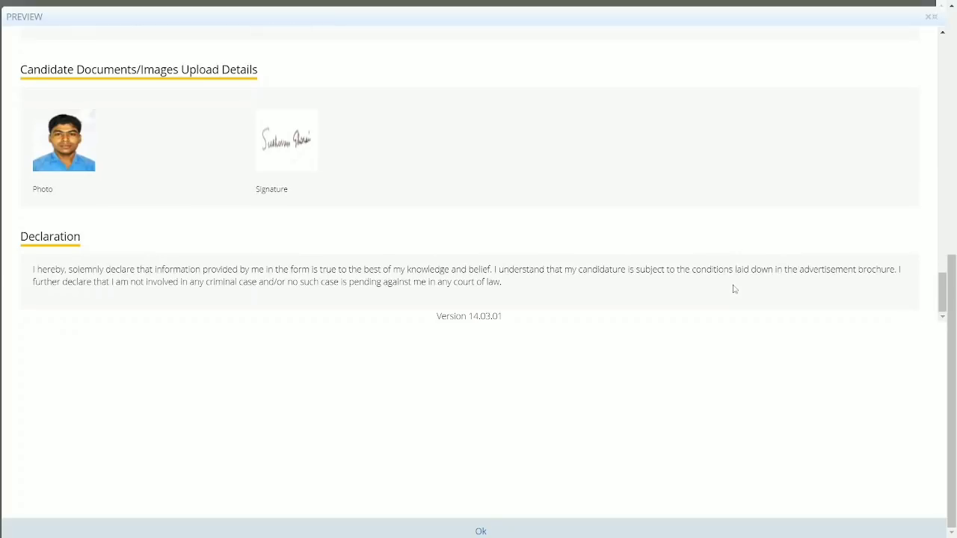
{"action": "scroll", "coordinate": [734, 289], "scroll_direction": "up", "scroll_amount": 20}
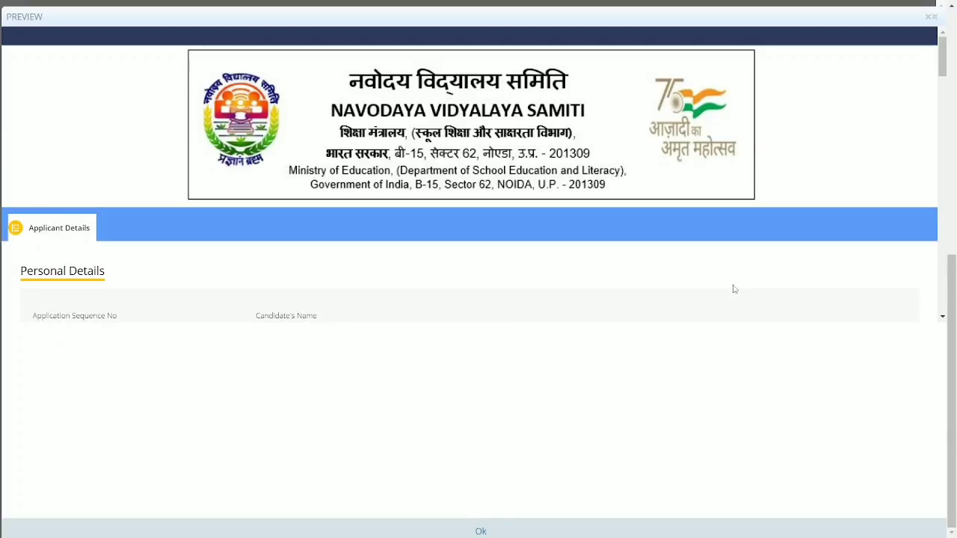
{"action": "key", "text": "Escape"}
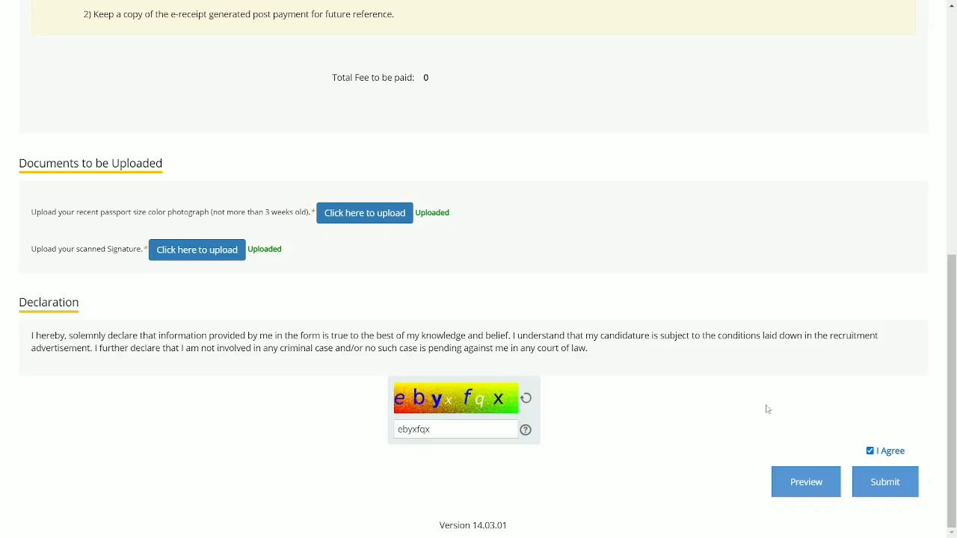
Submit the application, confirm the submission, and read and agree to the Privacy Notice.
{"action": "left_click", "coordinate": [878, 483]}
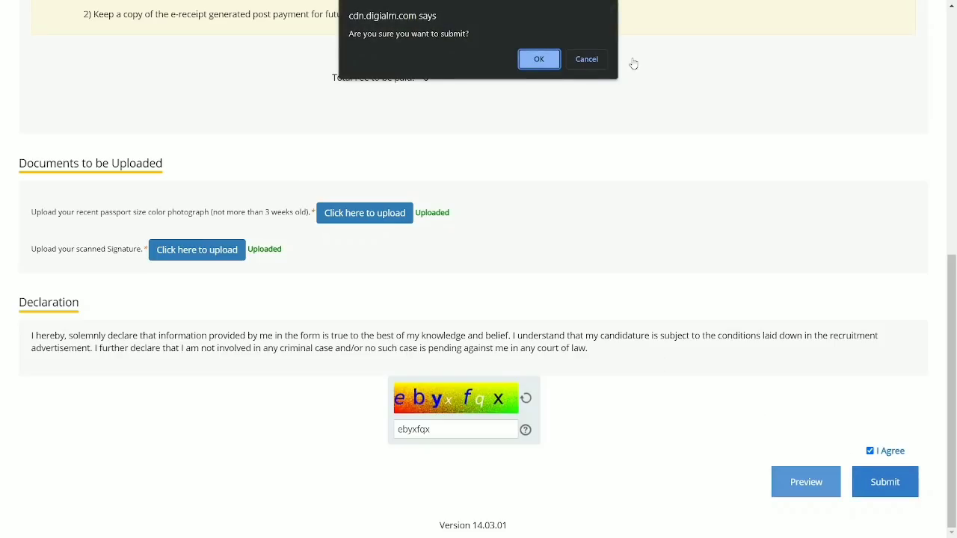
{"action": "left_click", "coordinate": [540, 62]}
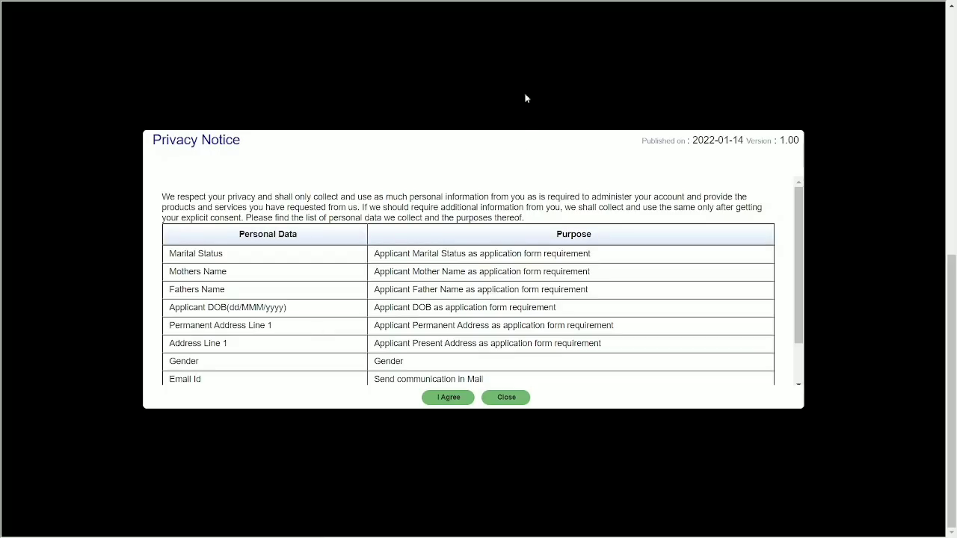
{"action": "scroll", "coordinate": [508, 247], "scroll_direction": "down", "scroll_amount": 3}
{"action": "scroll", "coordinate": [508, 269], "scroll_direction": "up", "scroll_amount": 2}
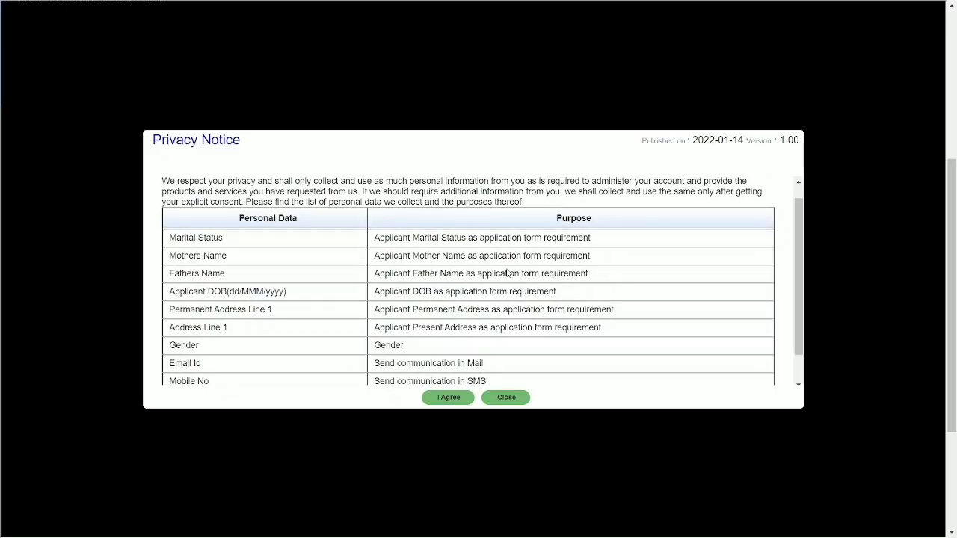
{"action": "scroll", "coordinate": [507, 274], "scroll_direction": "down", "scroll_amount": 1}
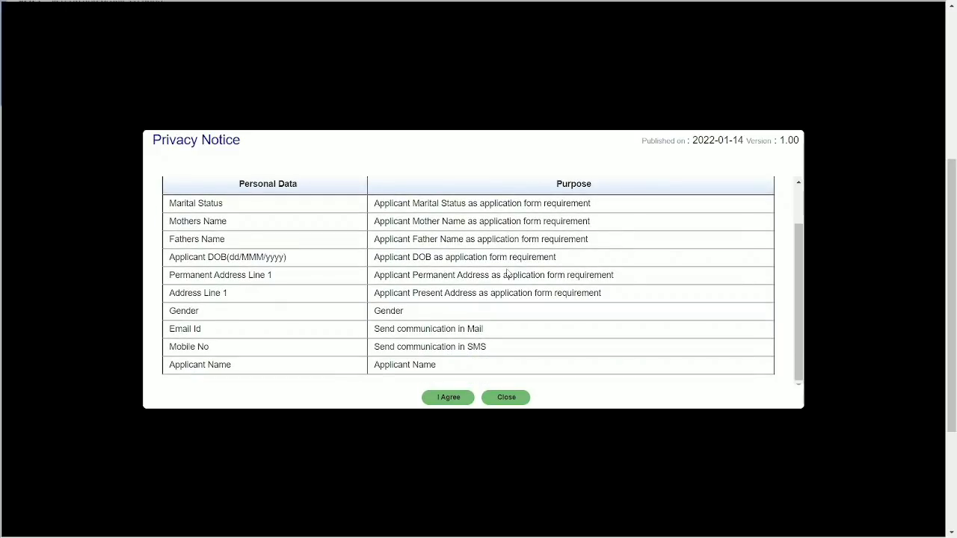
{"action": "left_click", "coordinate": [449, 398]}
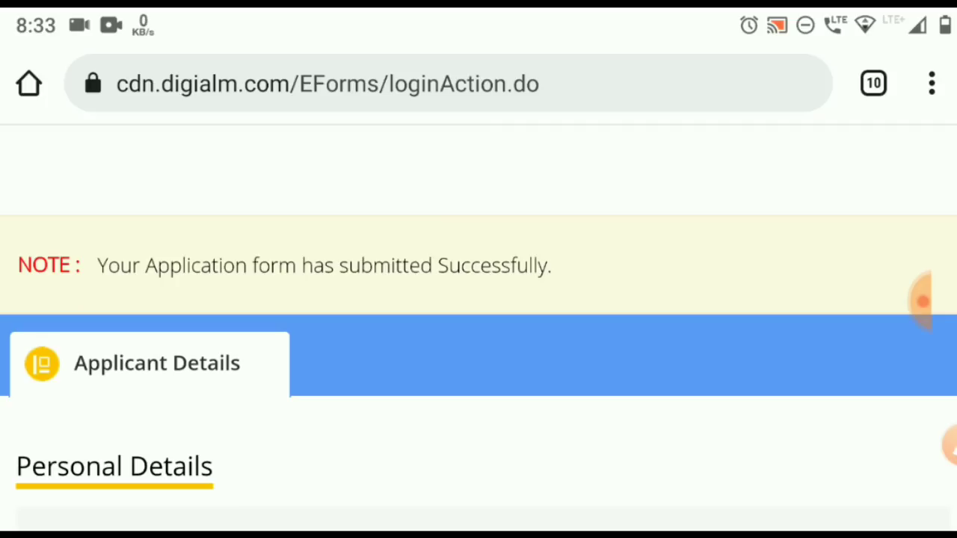
Mark the application submission note with a red rectangle using the on-screen annotation tool.
{"action": "left_click", "coordinate": [945, 445]}
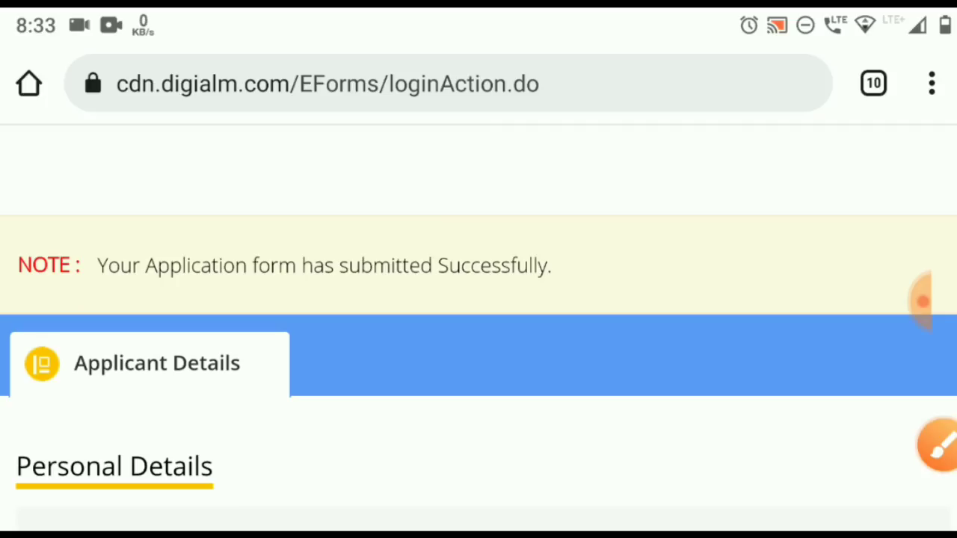
{"action": "left_click", "coordinate": [763, 446]}
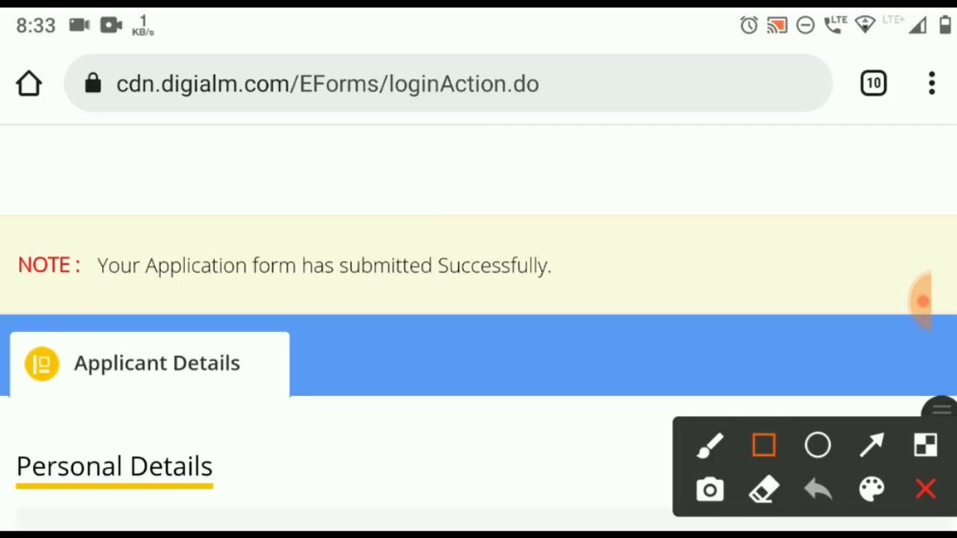
{"action": "mouse_move", "coordinate": [47, 217]}
{"action": "left_mouse_down"}
{"action": "mouse_move", "coordinate": [265, 325]}
{"action": "mouse_move", "coordinate": [634, 304]}
{"action": "left_mouse_up"}
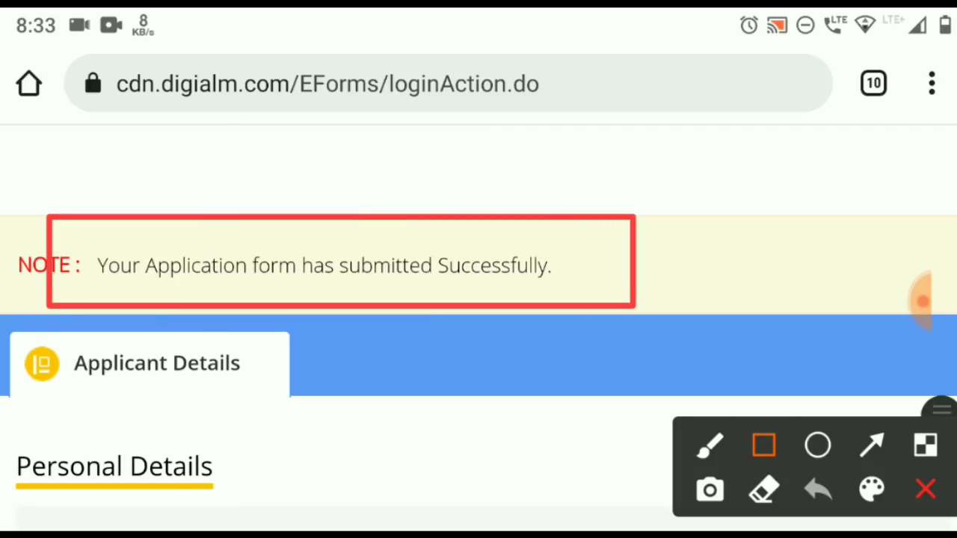